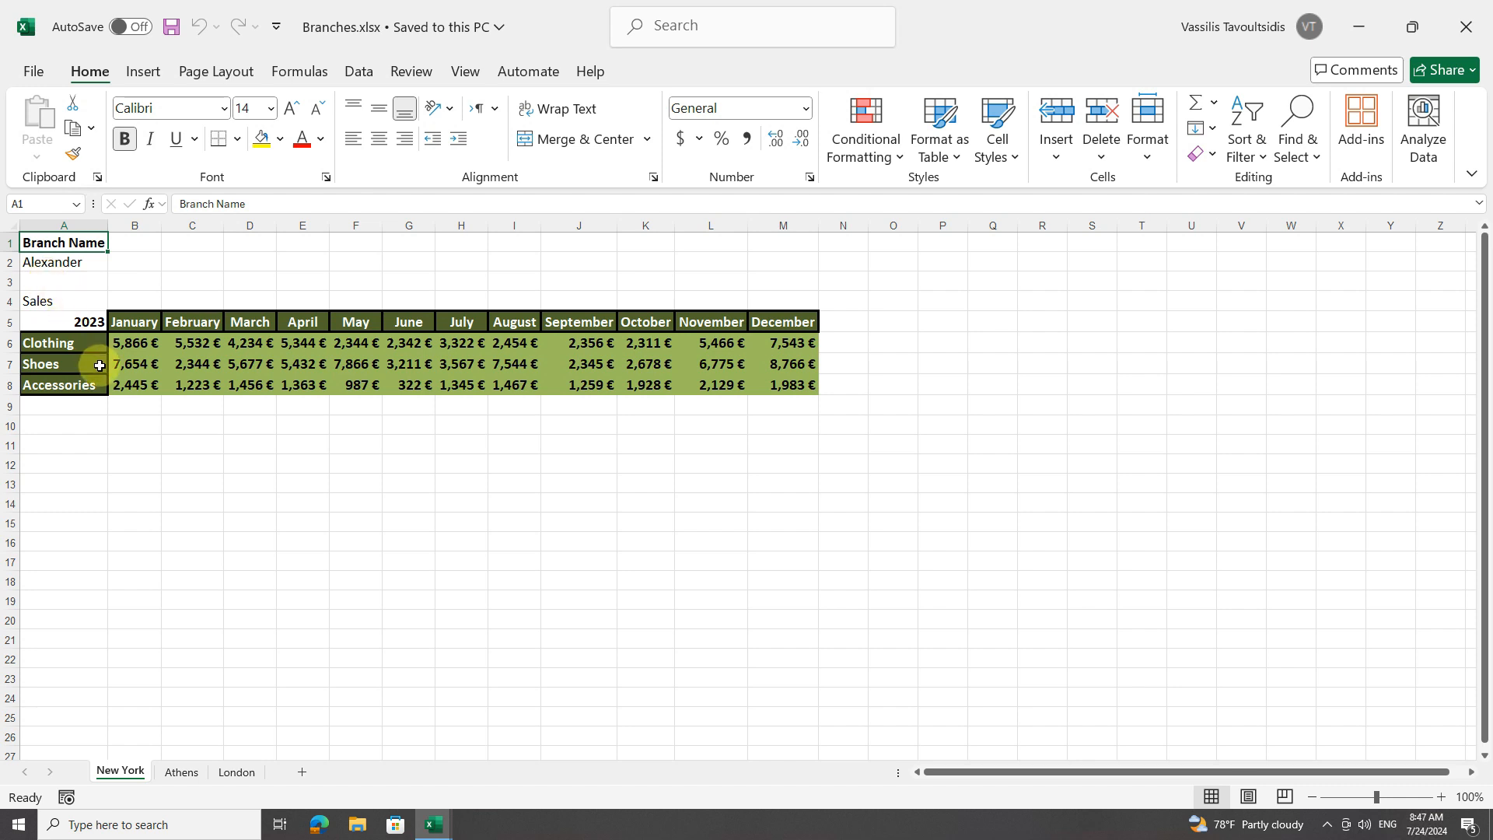
Copy the 2023 sales table in A5:M8 on the New York sheet and paste it starting at cell A12
{"action": "left_click_drag", "start_coordinate": [78, 320], "coordinate": [798, 381]}
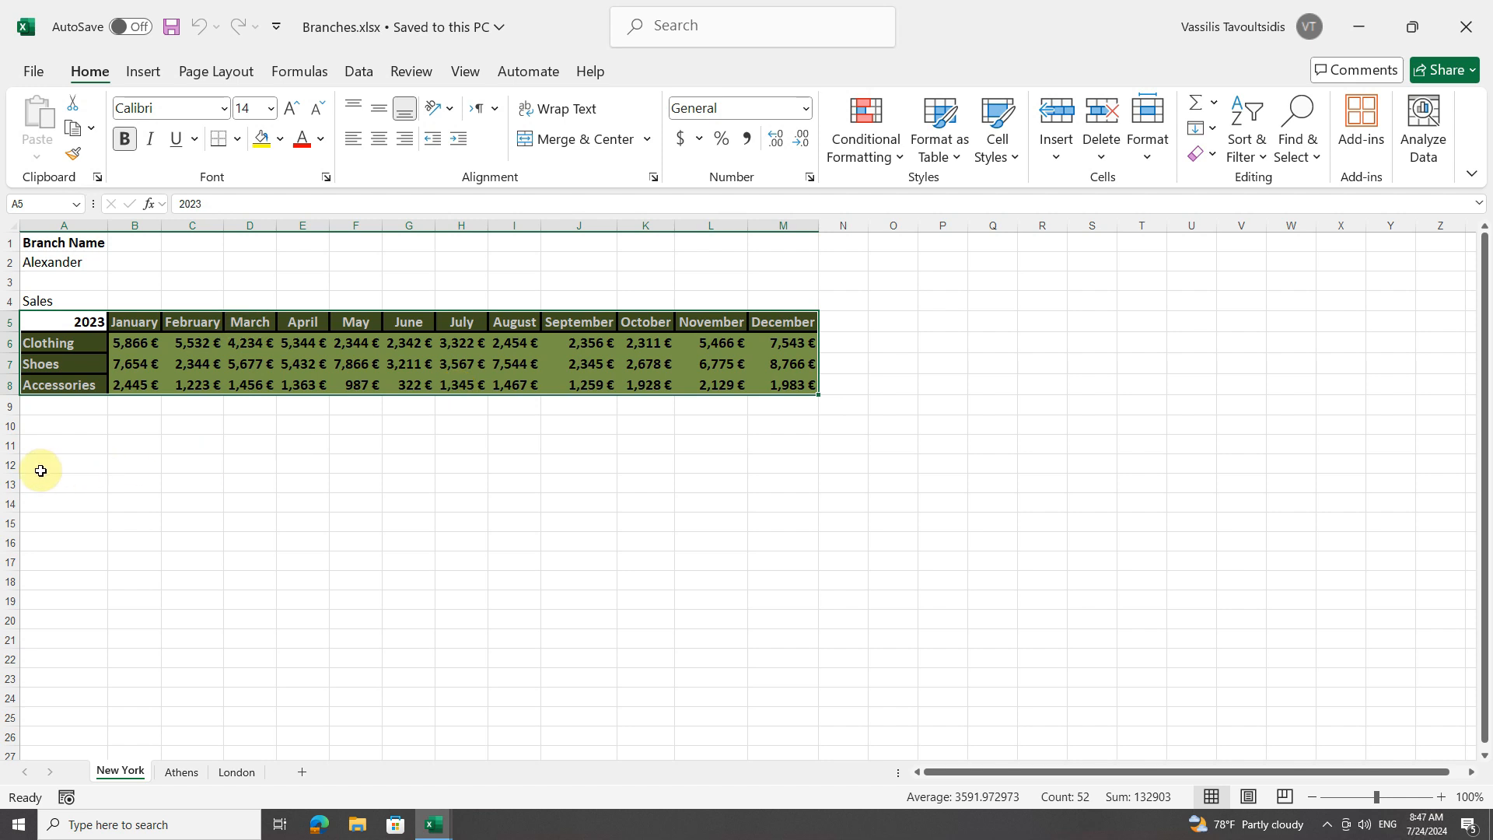
{"action": "right_click", "coordinate": [374, 345]}
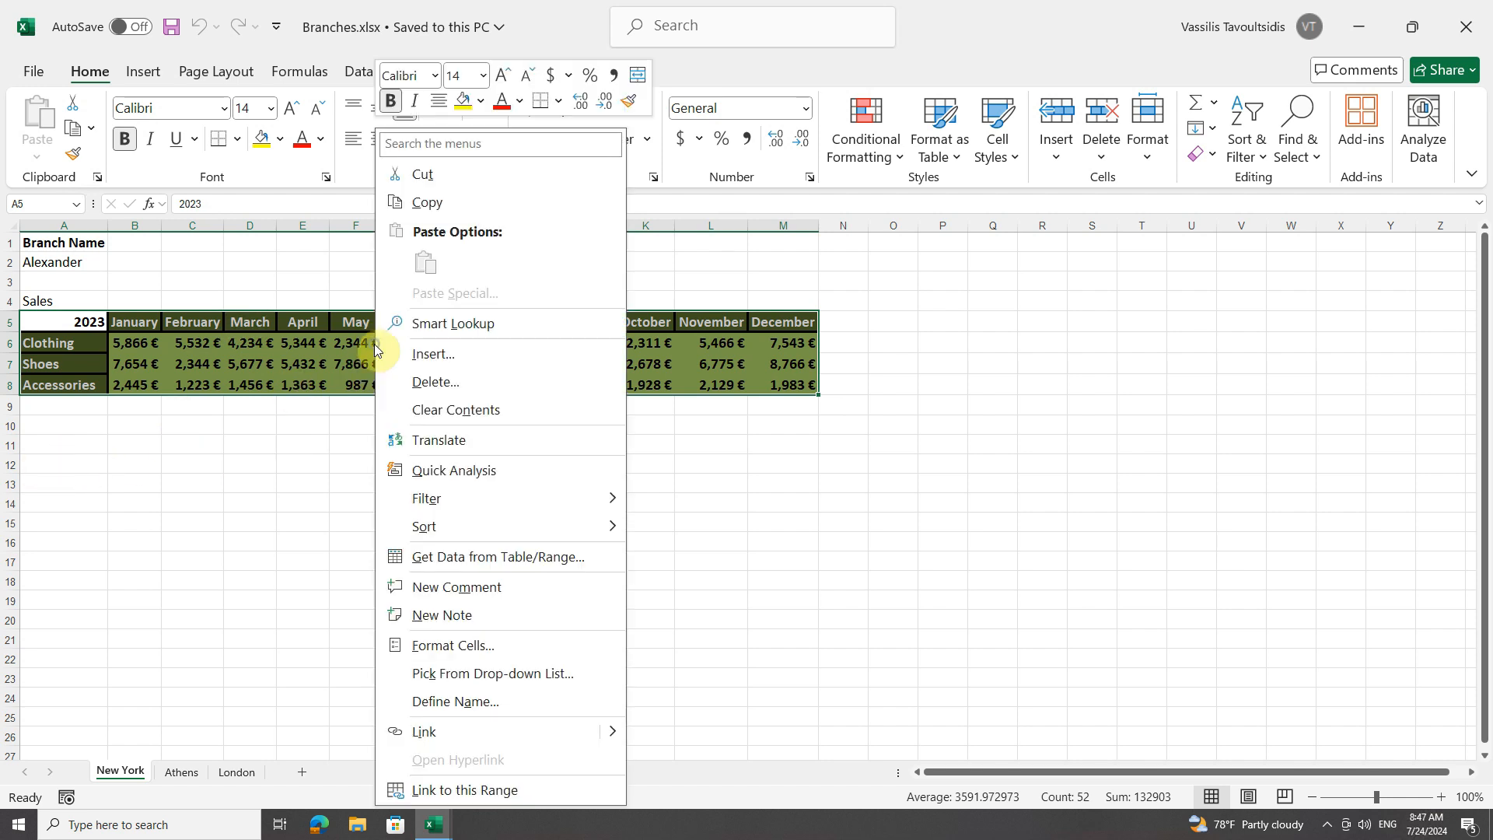
{"action": "left_click", "coordinate": [447, 206]}
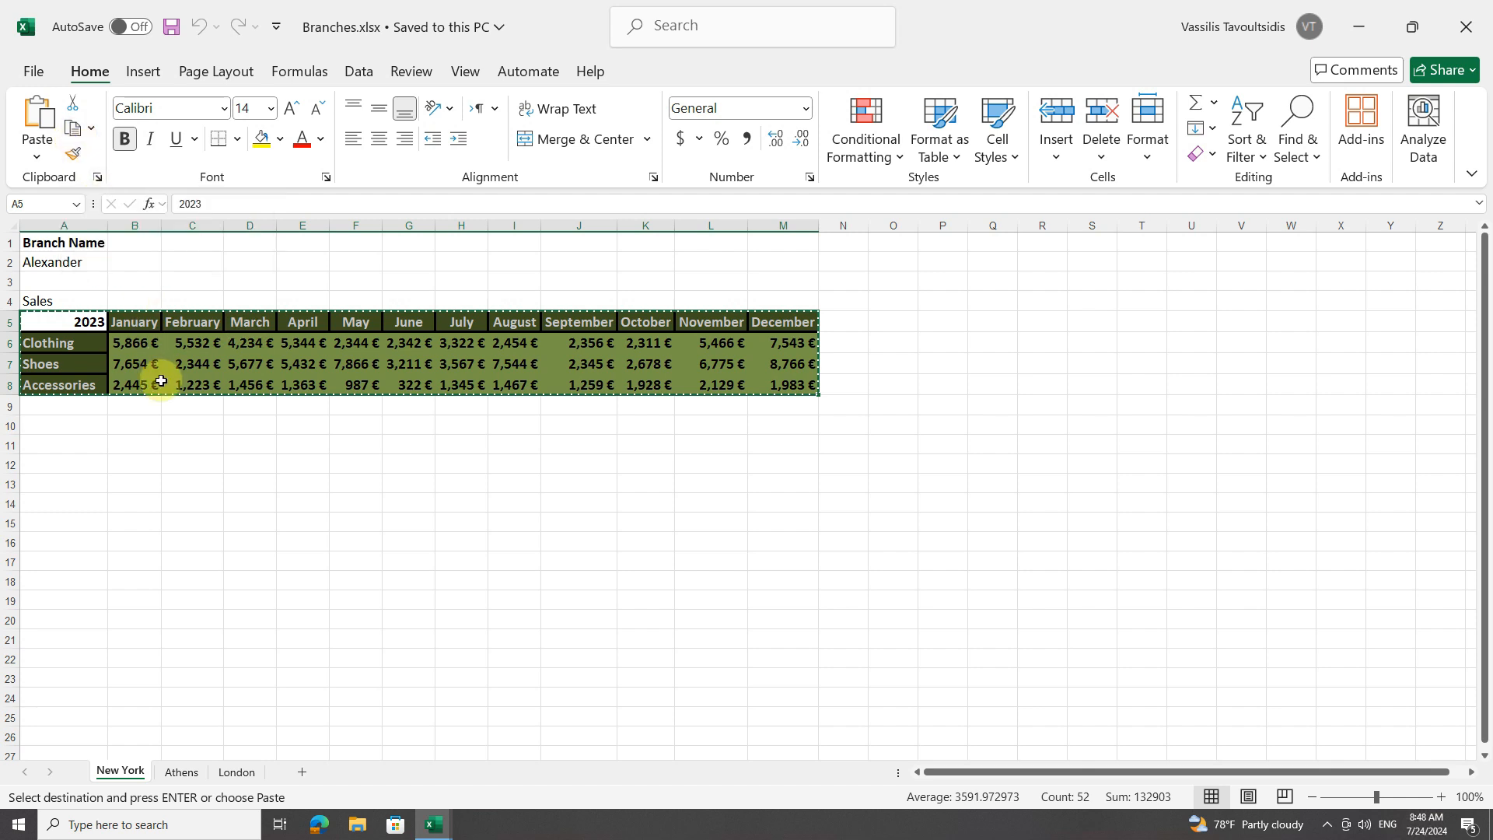
{"action": "left_click", "coordinate": [47, 468]}
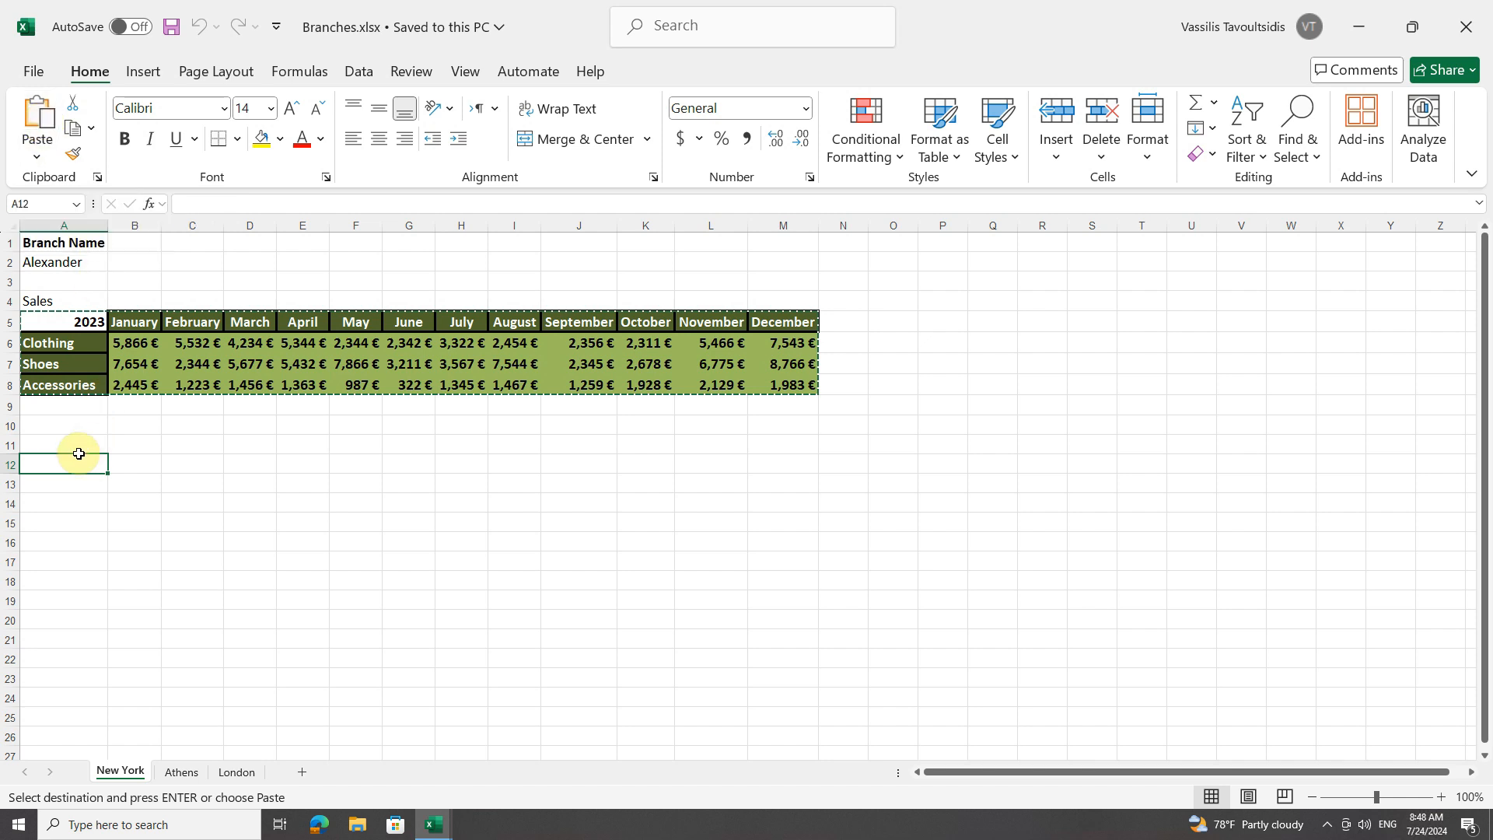
{"action": "right_click", "coordinate": [56, 465]}
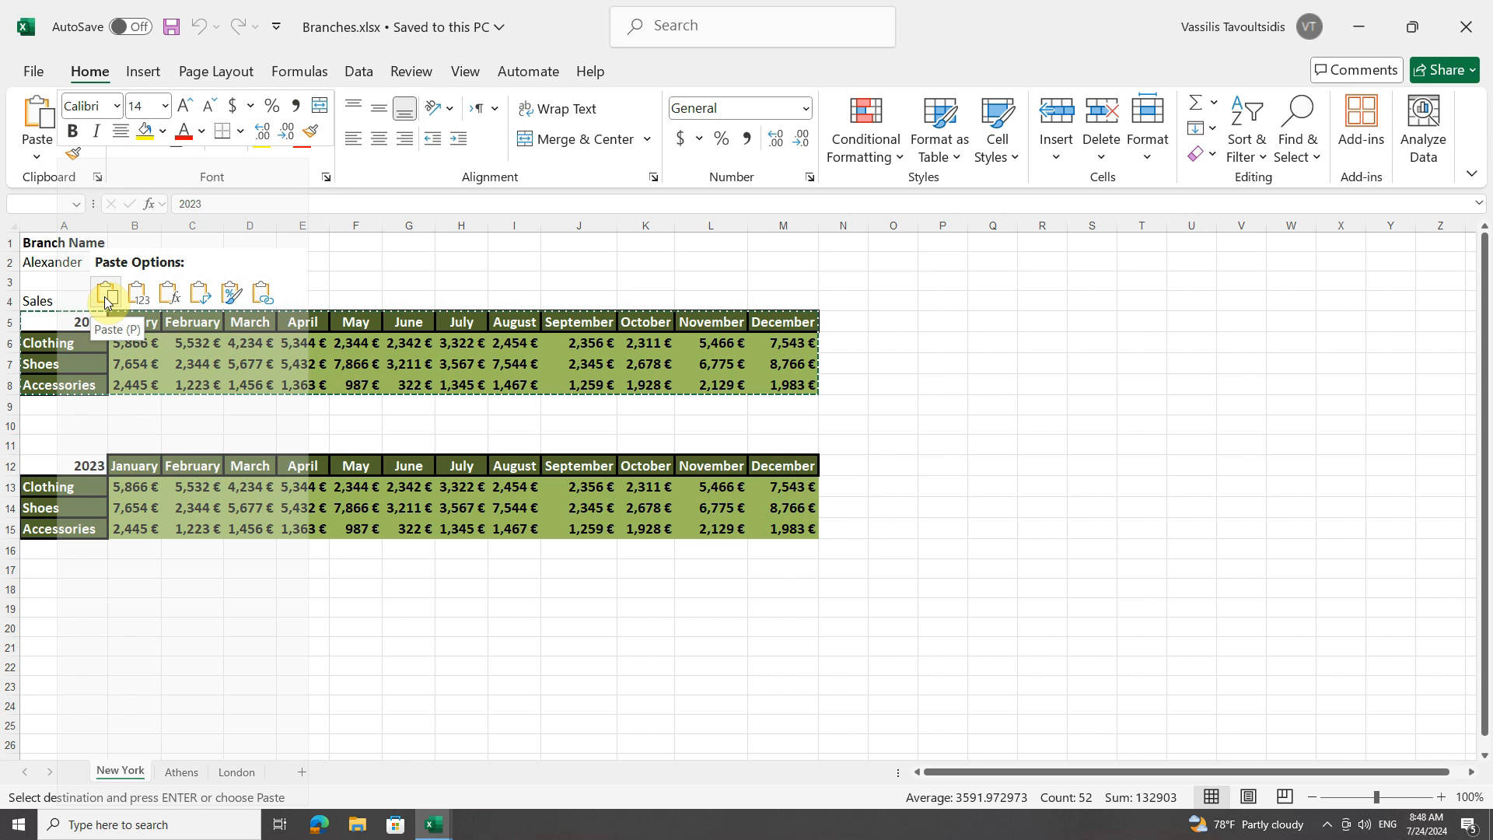
{"action": "left_click", "coordinate": [107, 297]}
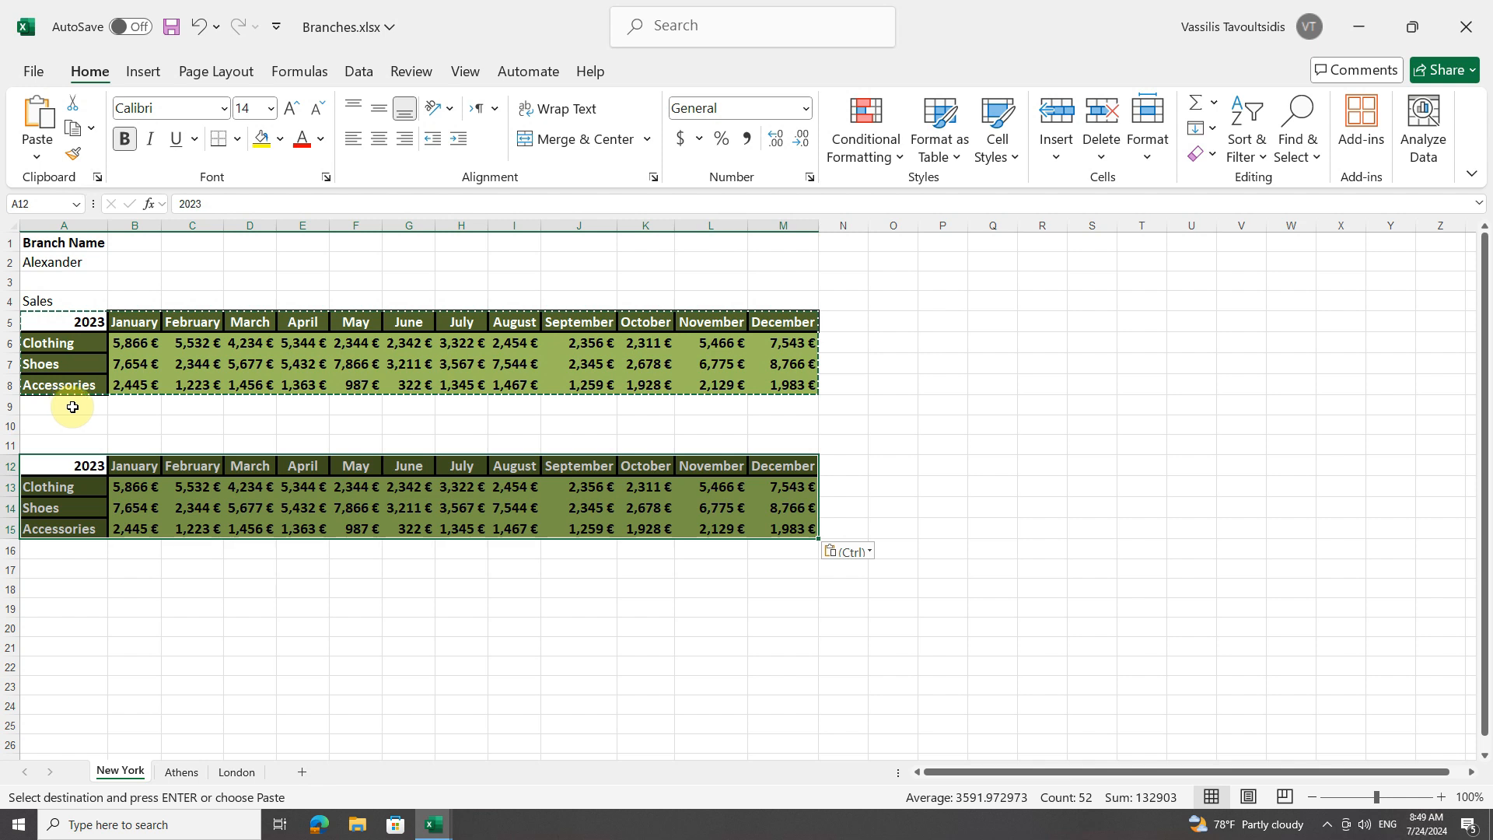
Paste a second copy of the sales table starting at cell A19 and end copy mode
{"action": "left_click", "coordinate": [54, 609]}
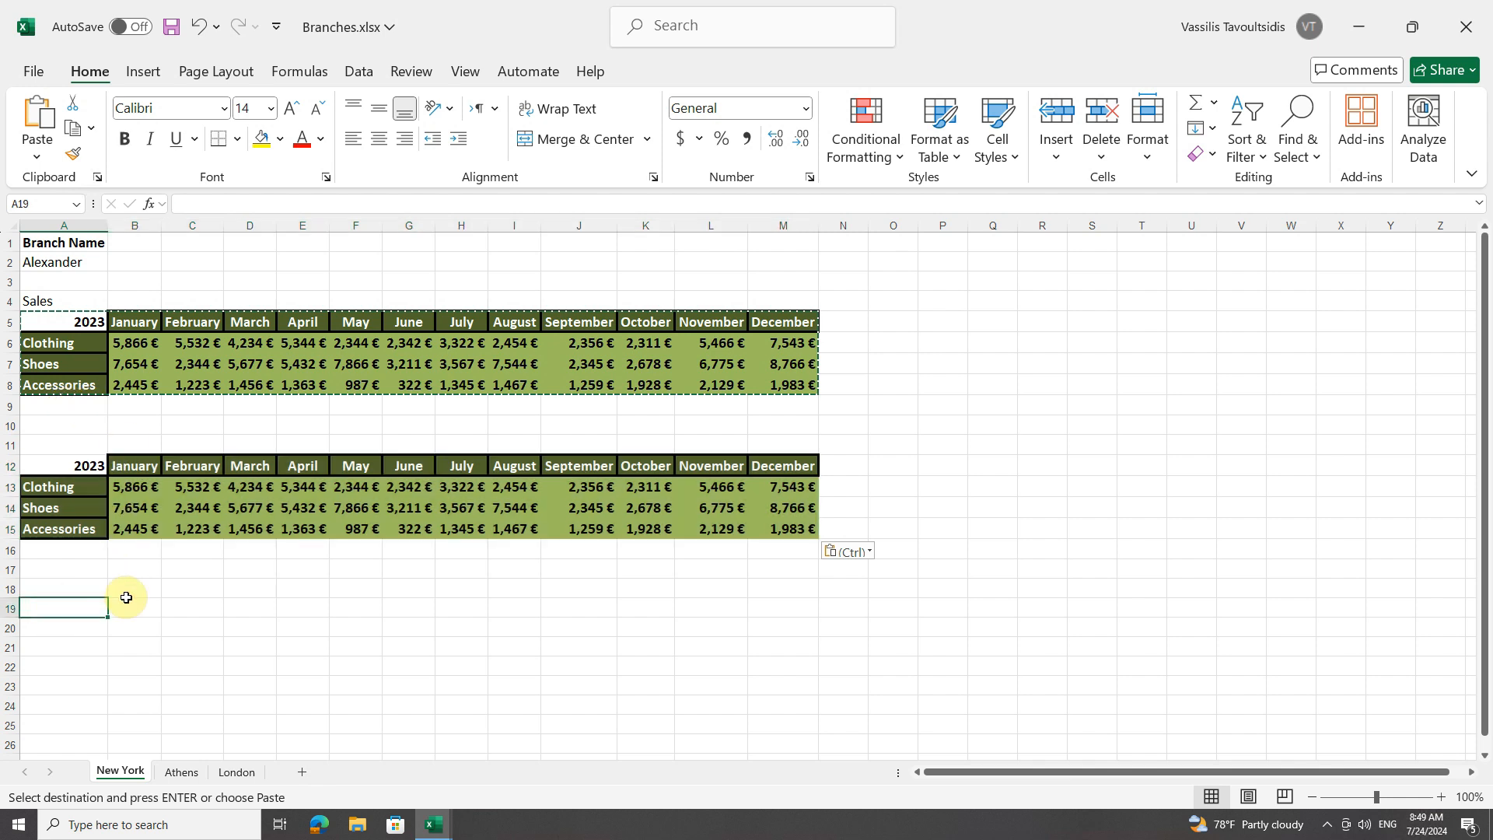
{"action": "key", "text": "ctrl+v"}
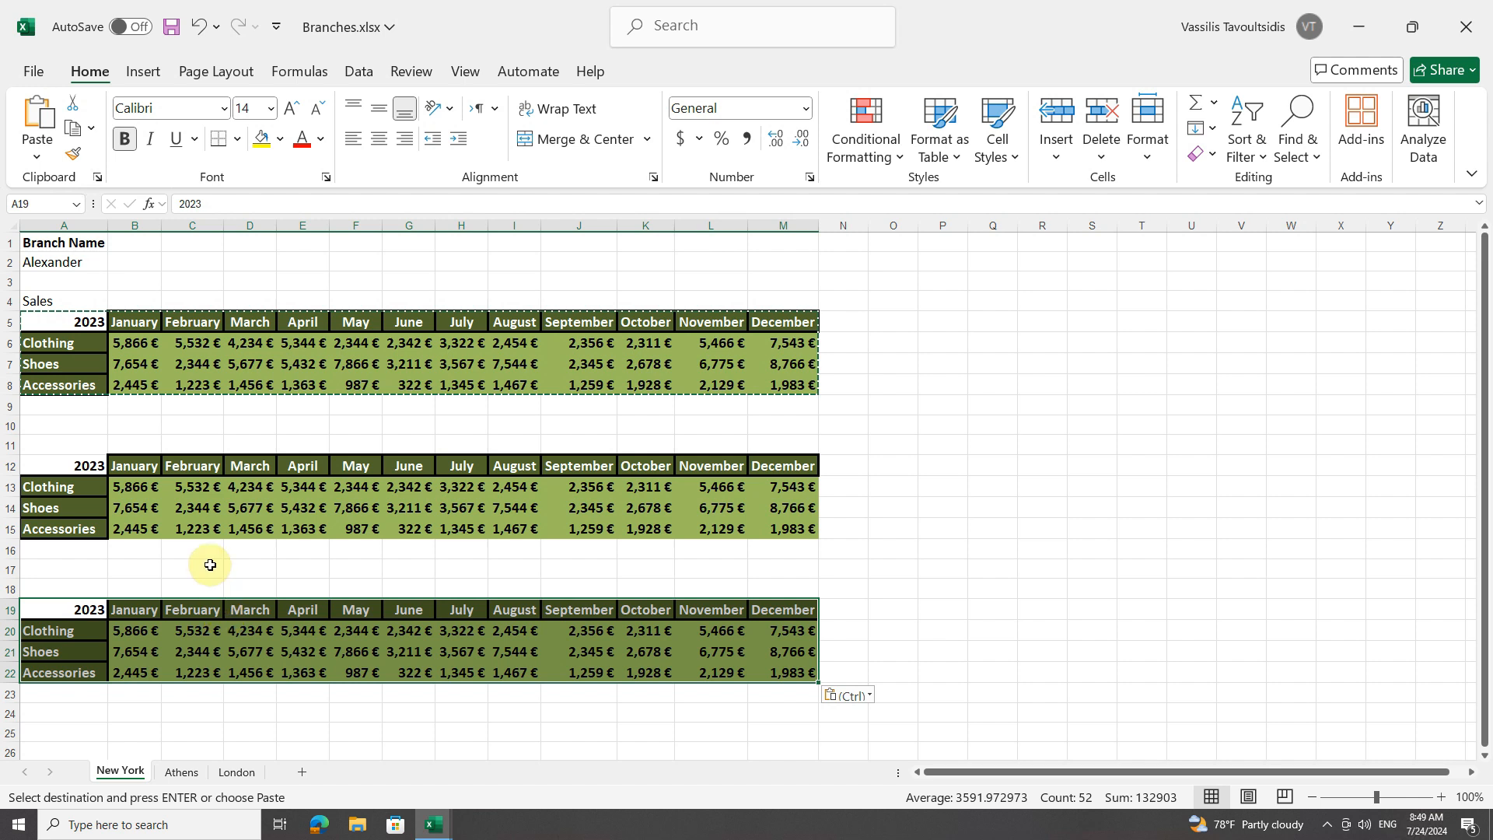
{"action": "key", "text": "Escape"}
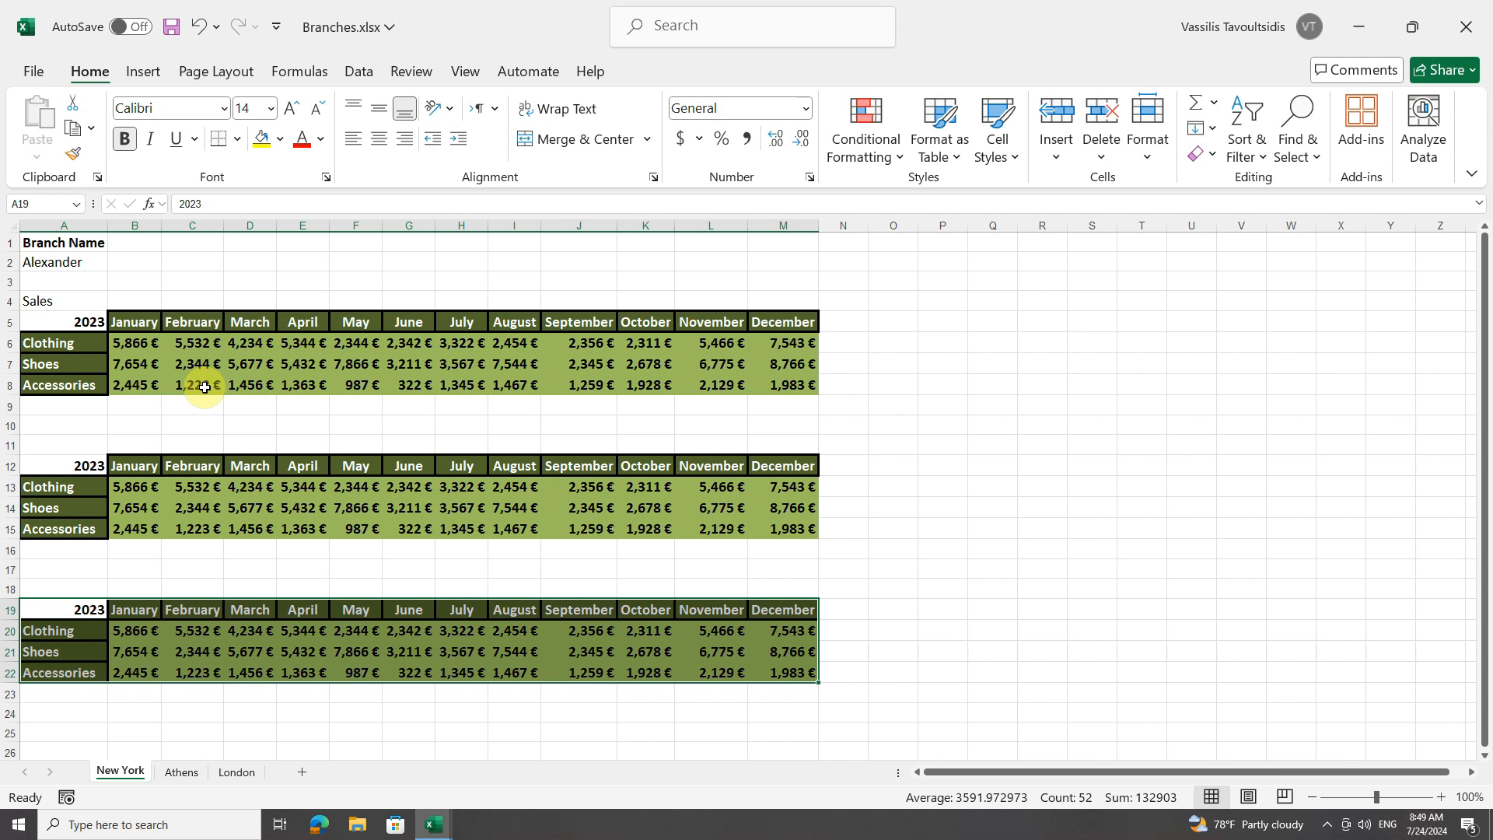
{"action": "left_click", "coordinate": [131, 486]}
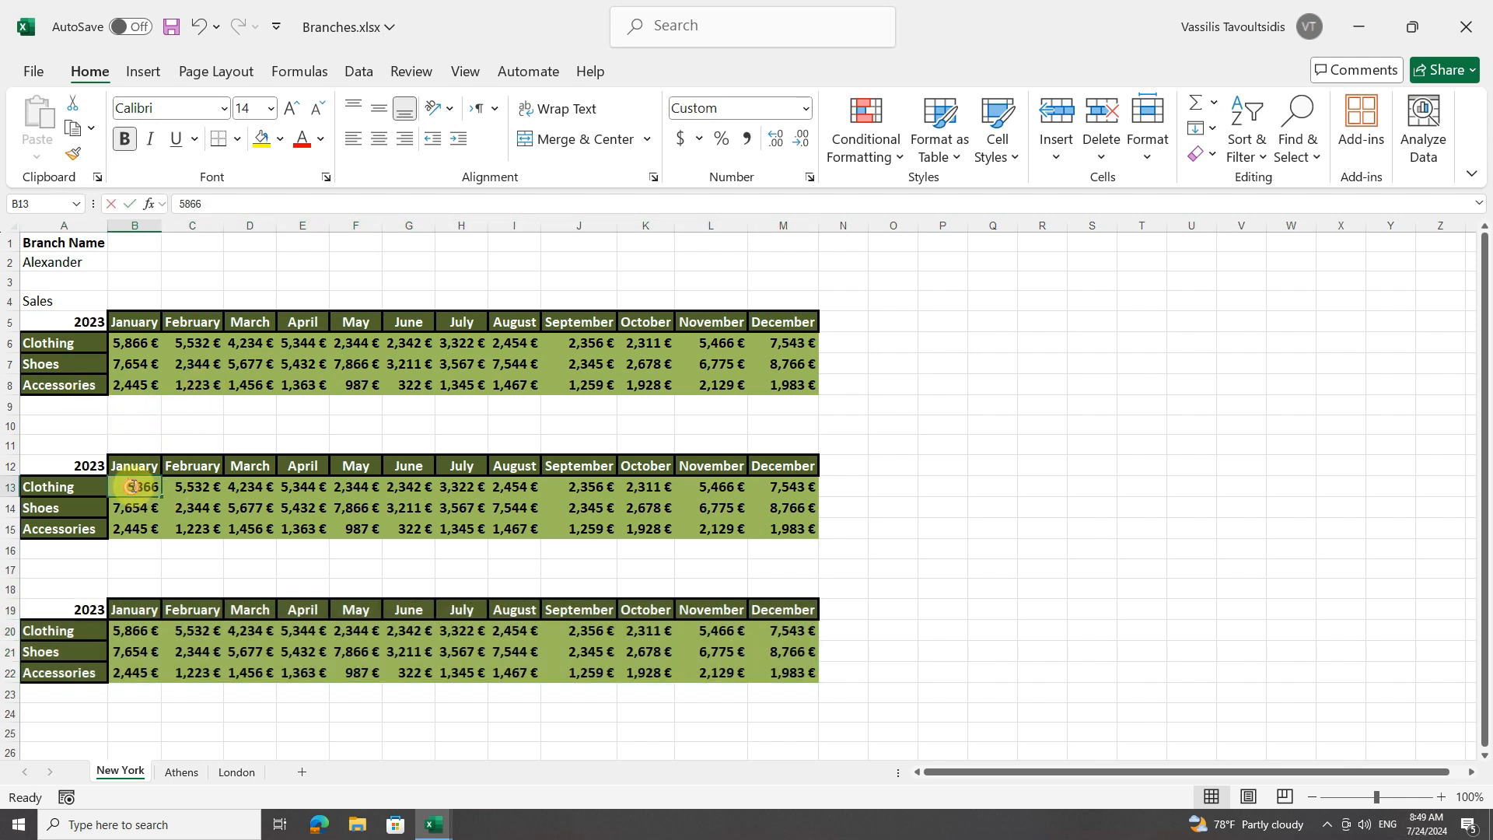
{"action": "double_click", "coordinate": [131, 487]}
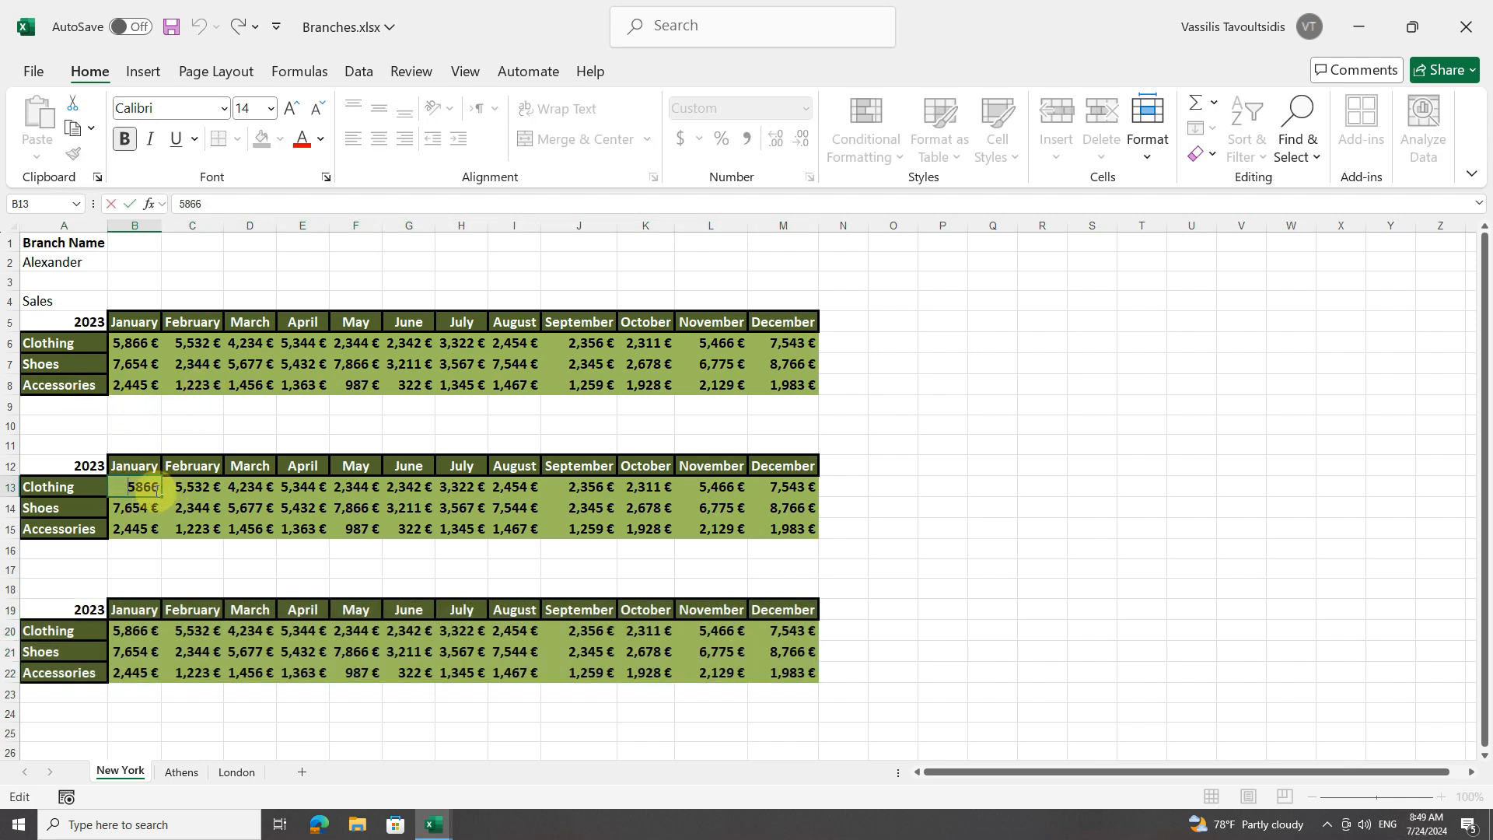
{"action": "key", "text": "Escape"}
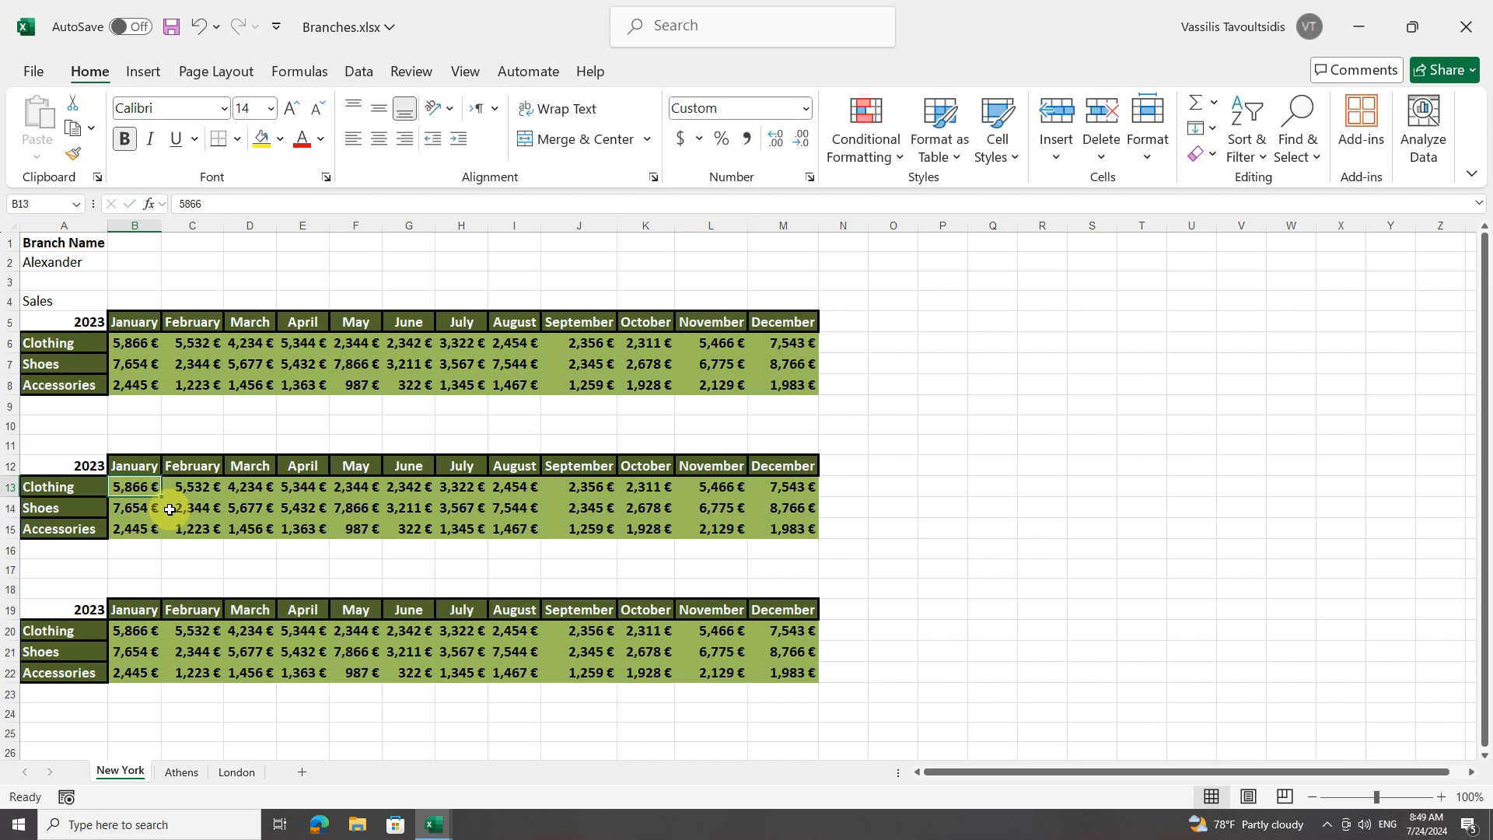
{"action": "left_click", "coordinate": [191, 564]}
{"action": "right_click", "coordinate": [194, 568]}
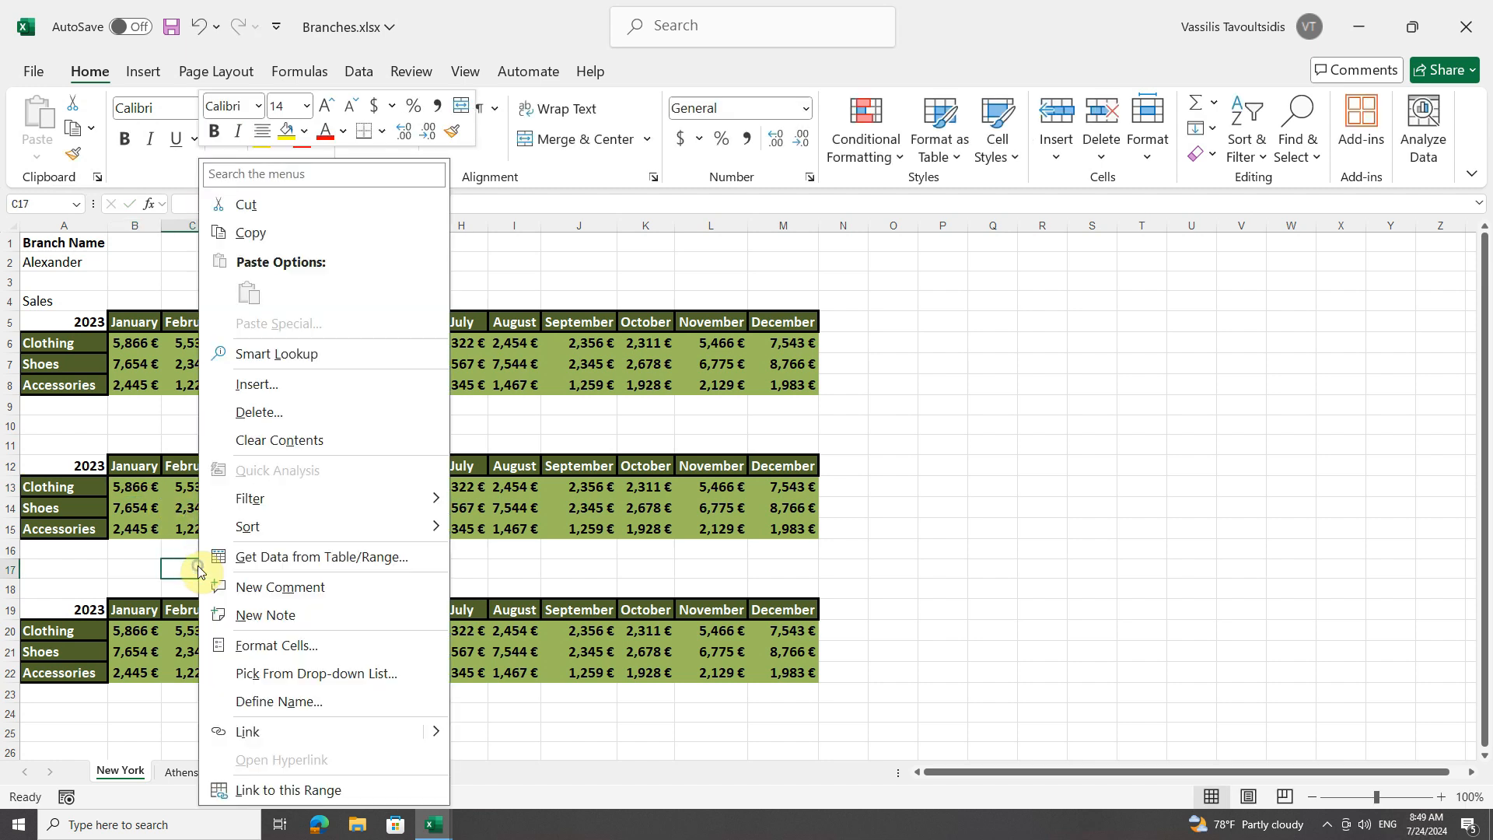
{"action": "key", "text": "Escape"}
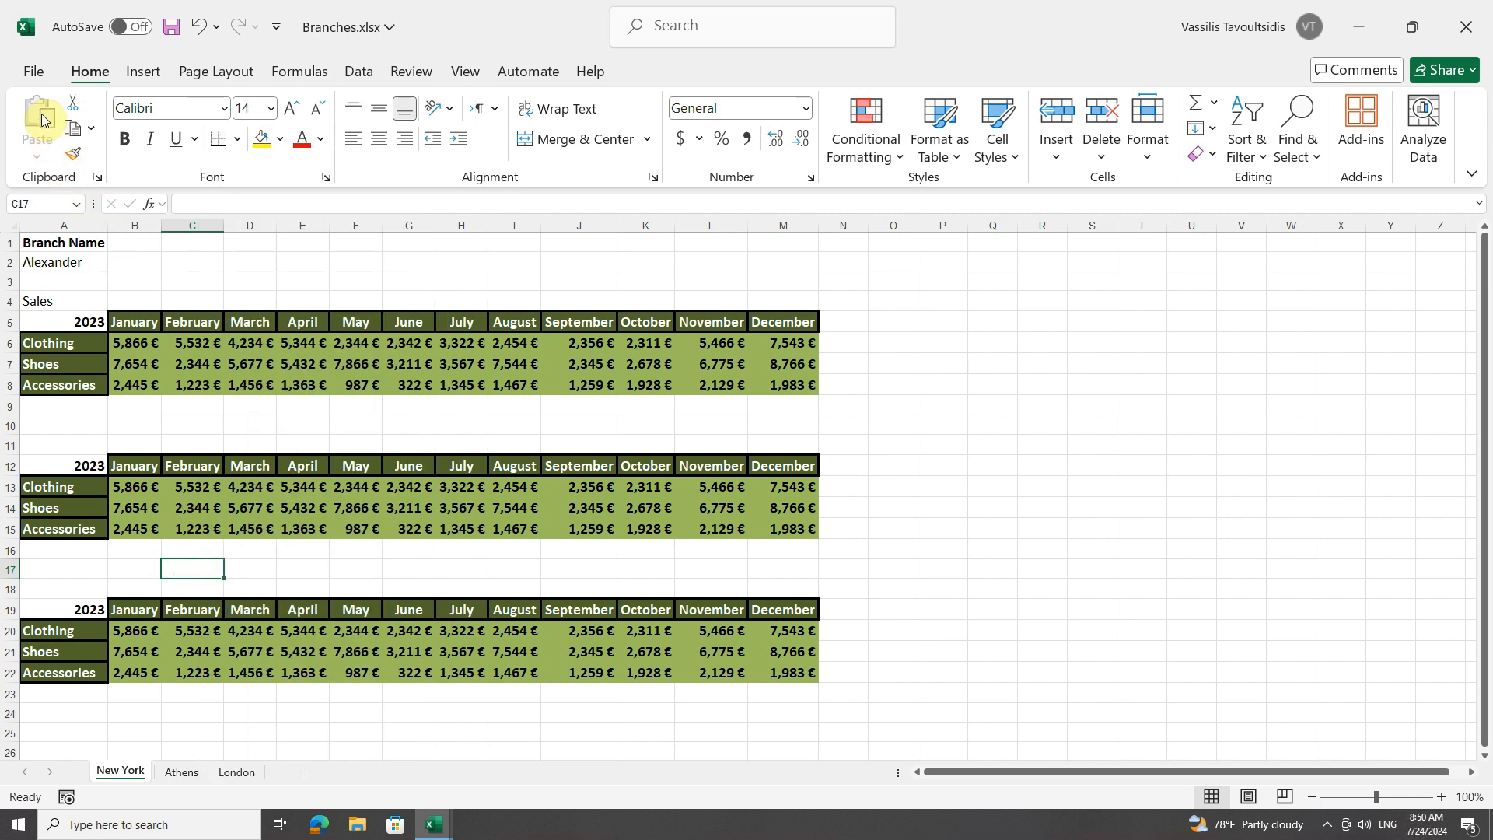
{"action": "right_click", "coordinate": [187, 569]}
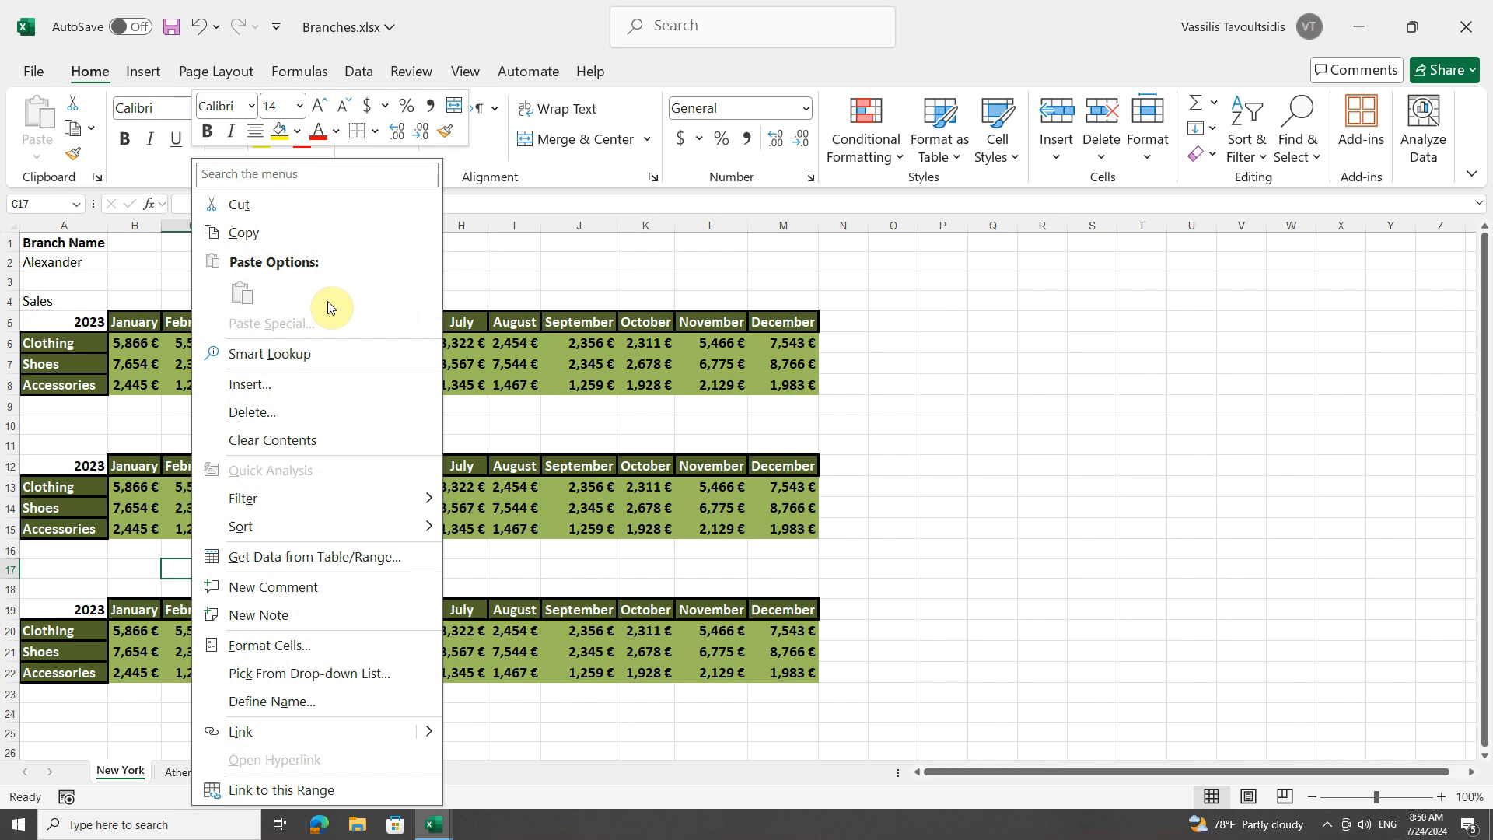
{"action": "key", "text": "Escape"}
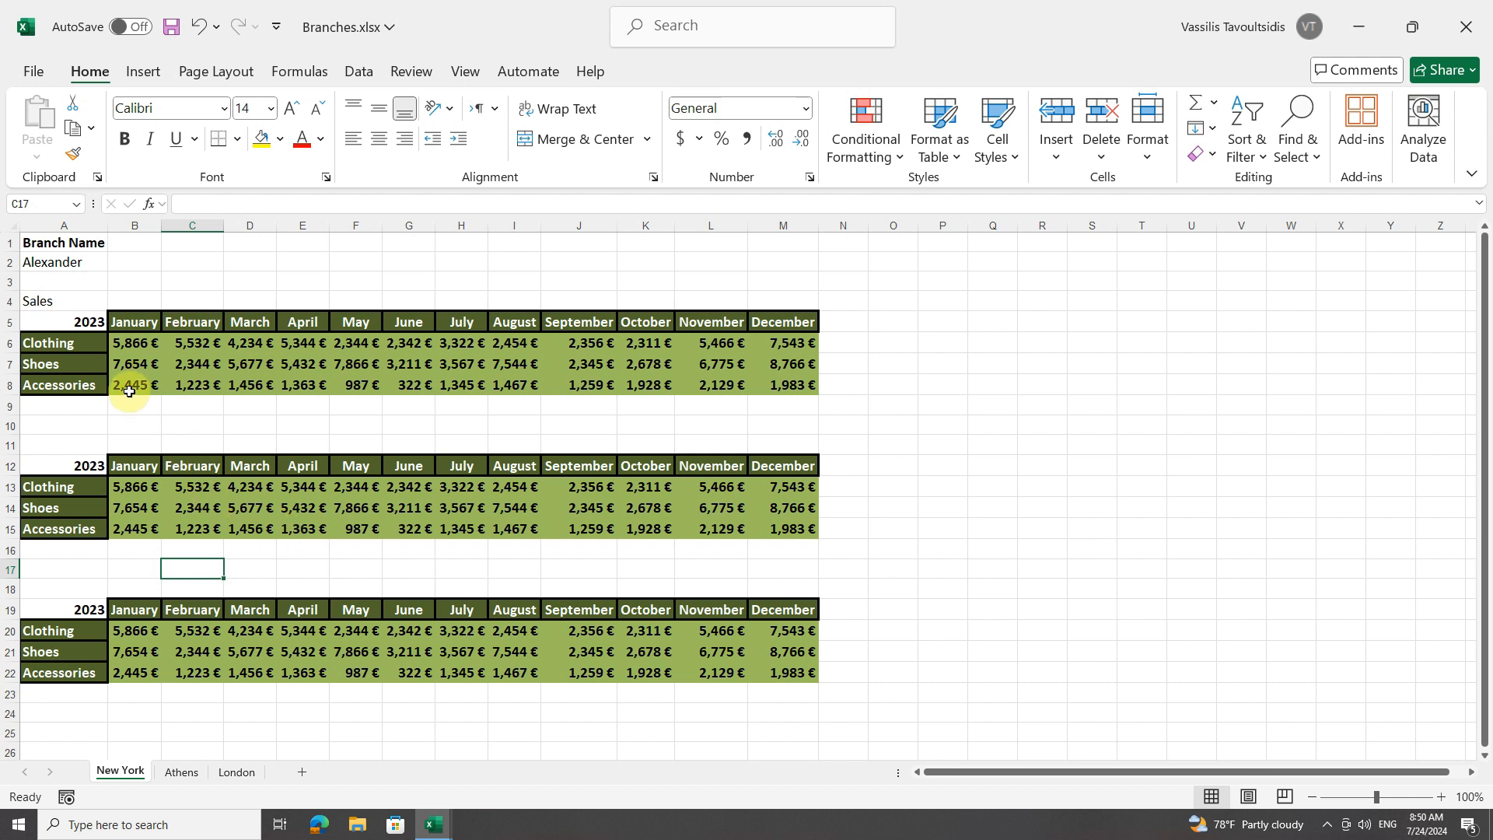
Cut the original sales table in A5:M8 and paste it starting at cell A25 on the same sheet
{"action": "left_click_drag", "start_coordinate": [70, 325], "coordinate": [765, 382]}
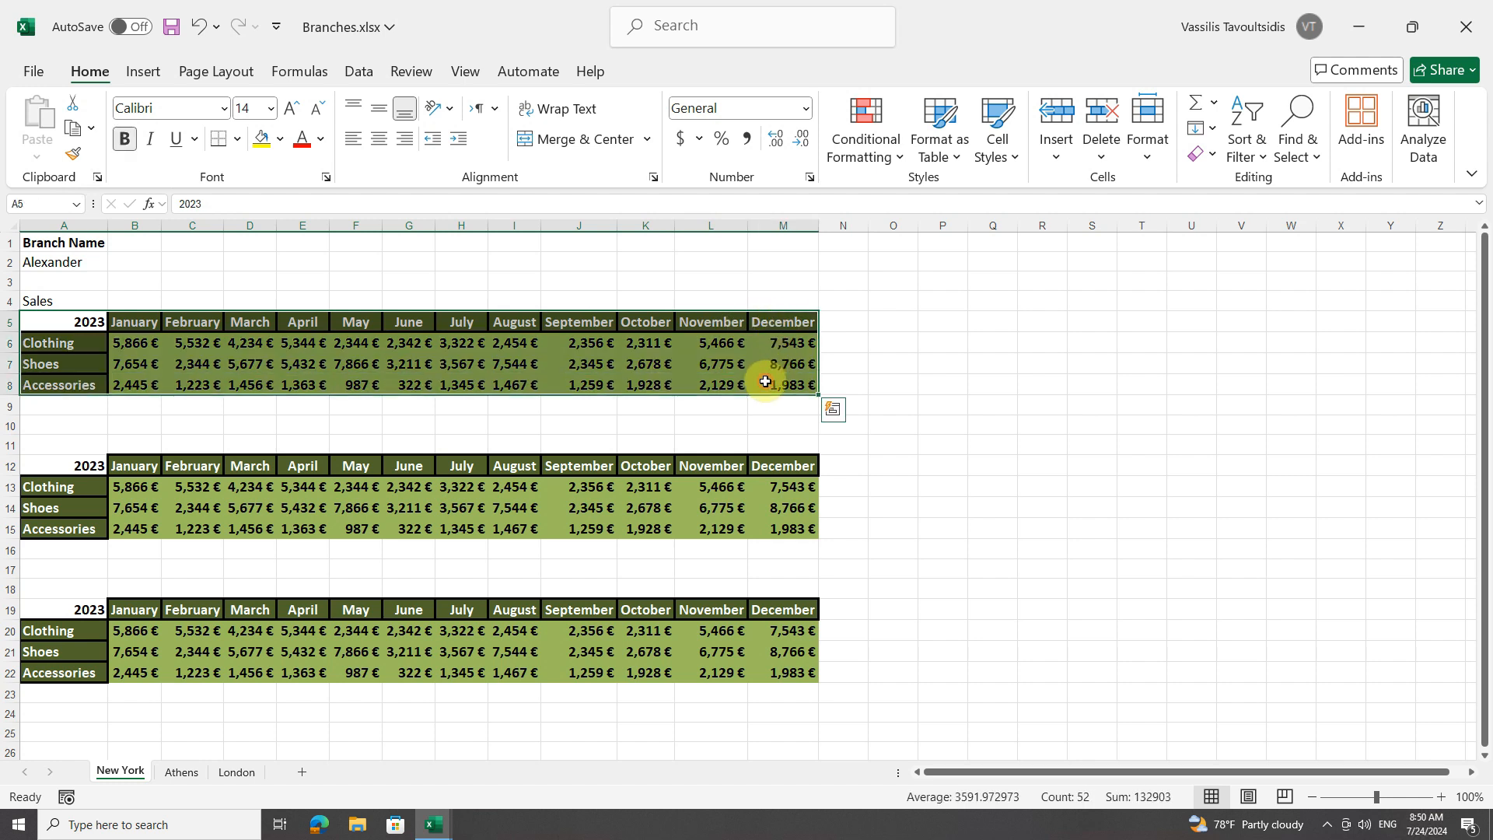
{"action": "right_click", "coordinate": [557, 356]}
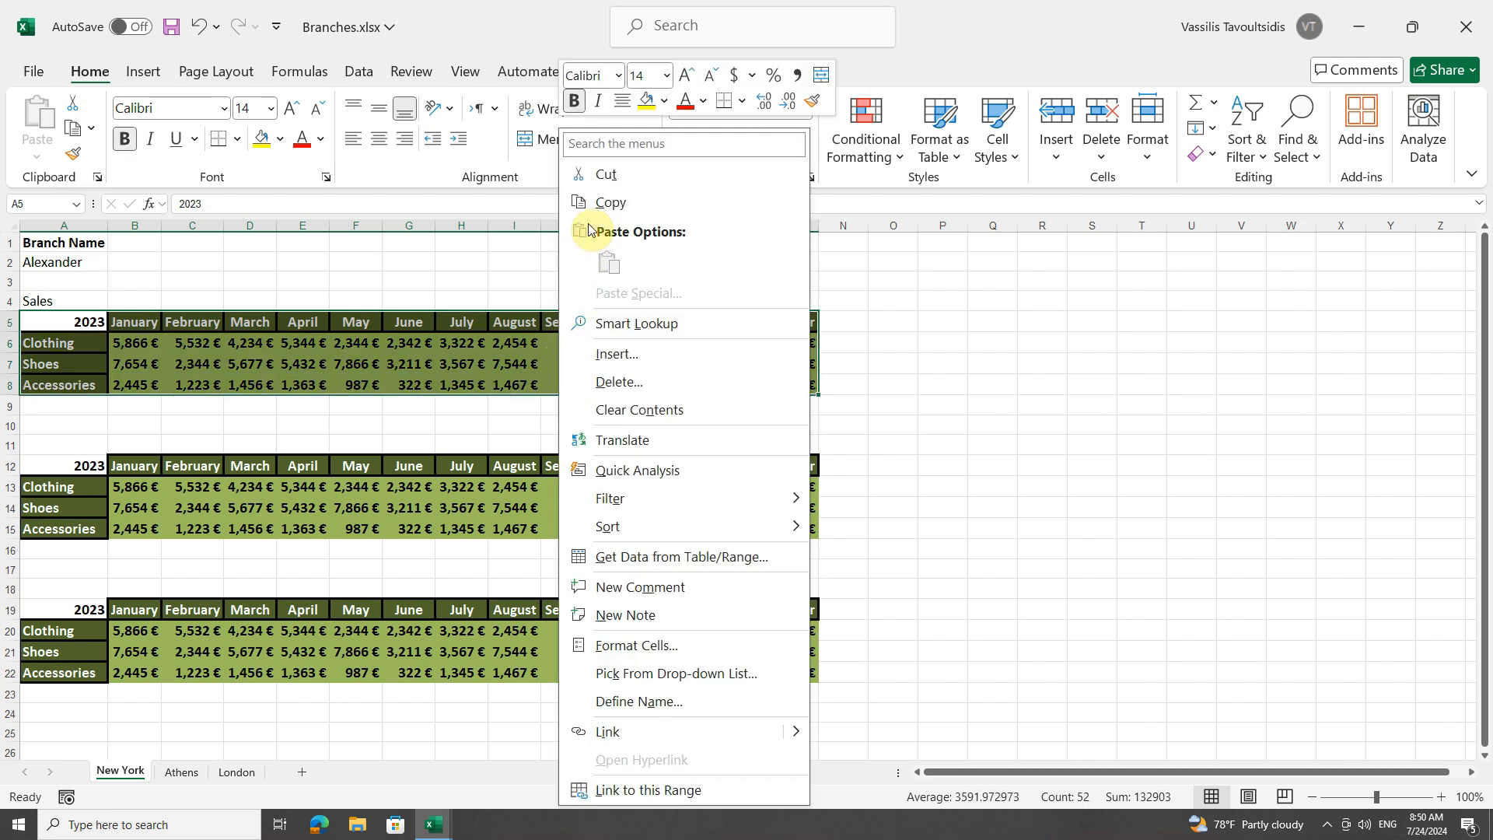
{"action": "left_click", "coordinate": [631, 174]}
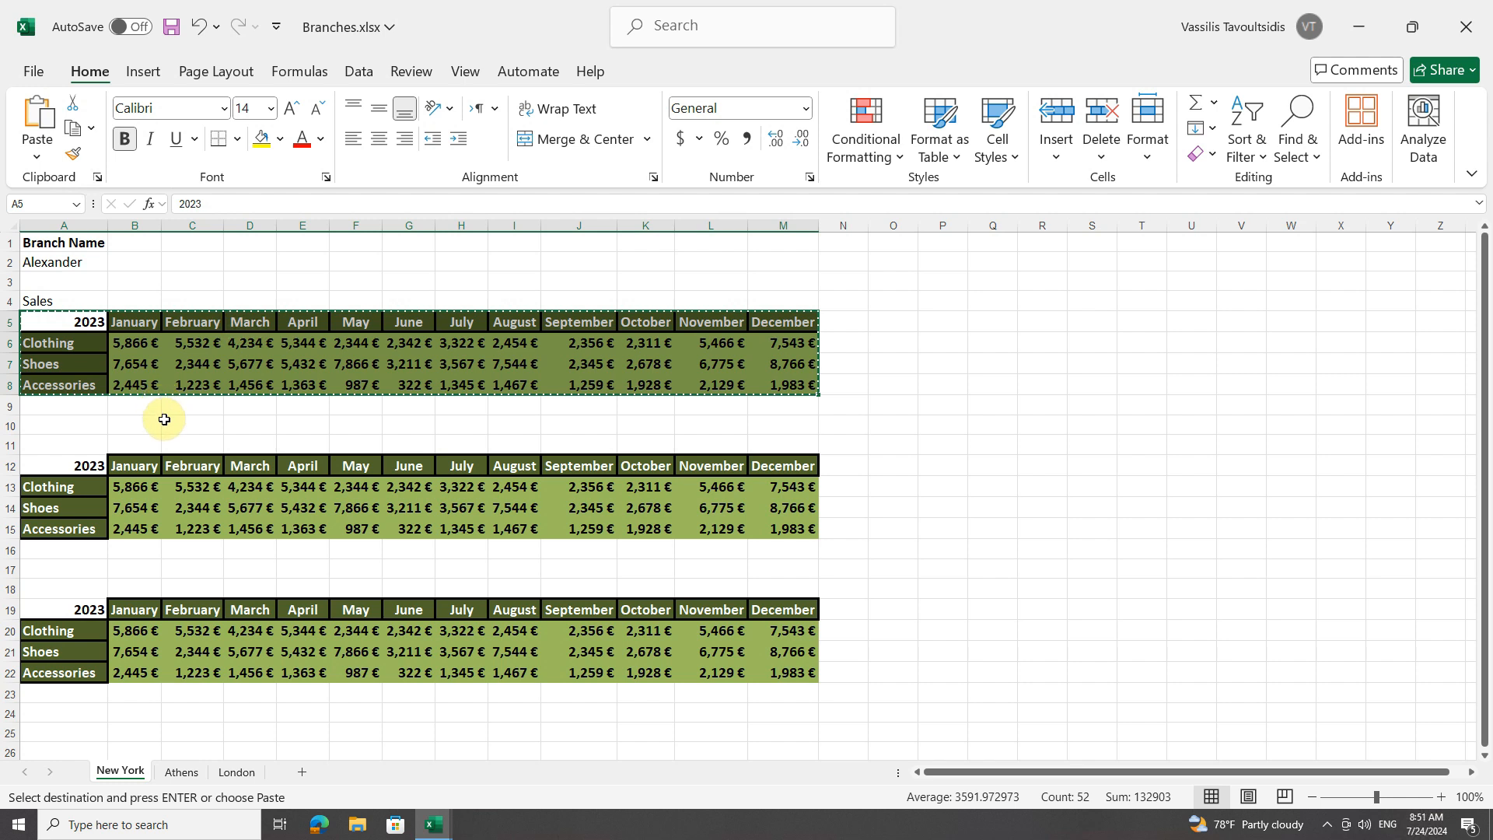
{"action": "scroll", "coordinate": [164, 419], "scroll_direction": "down", "scroll_amount": 2}
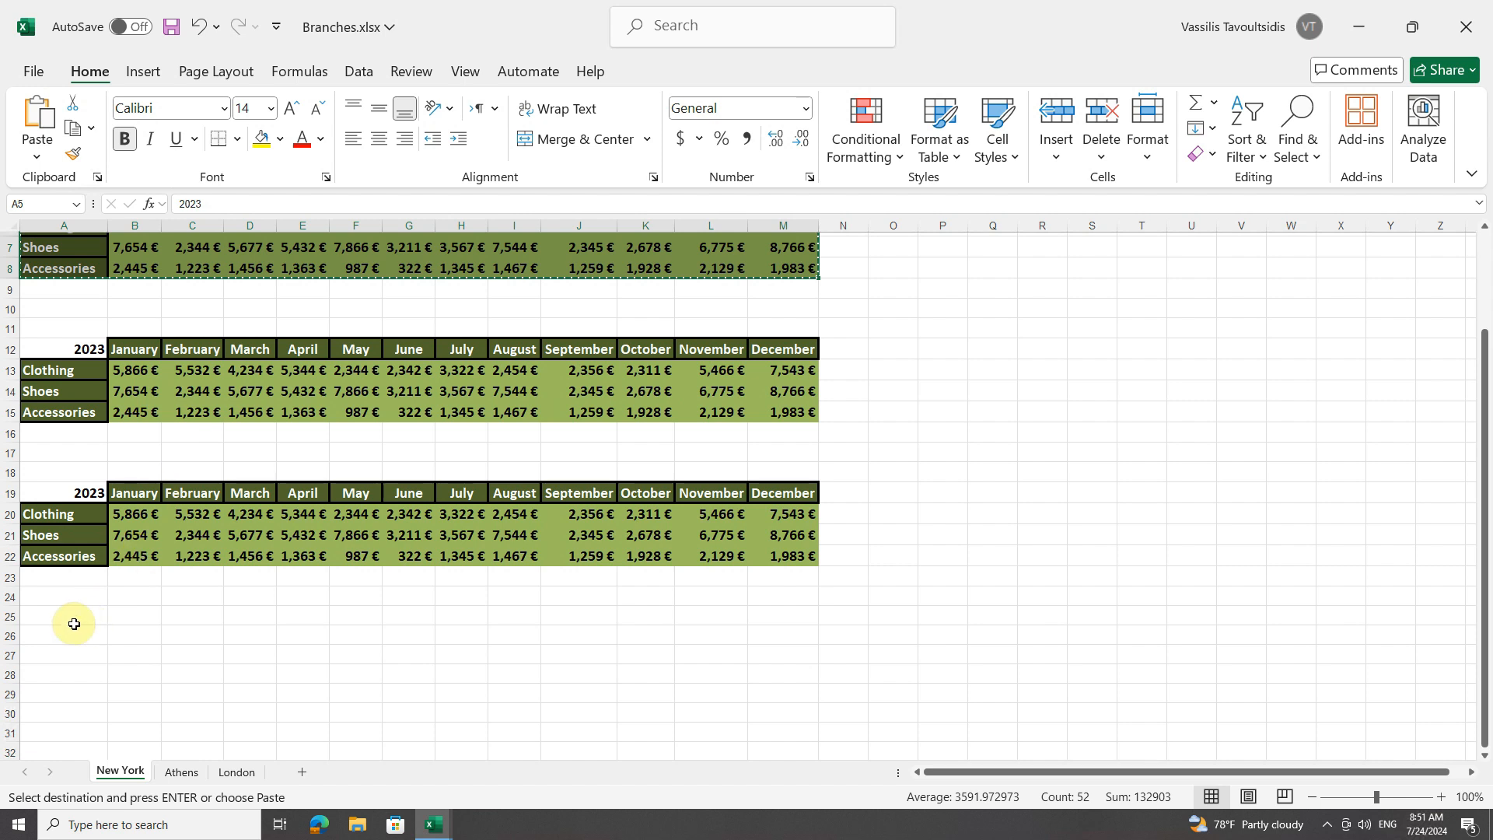
{"action": "left_click", "coordinate": [43, 616]}
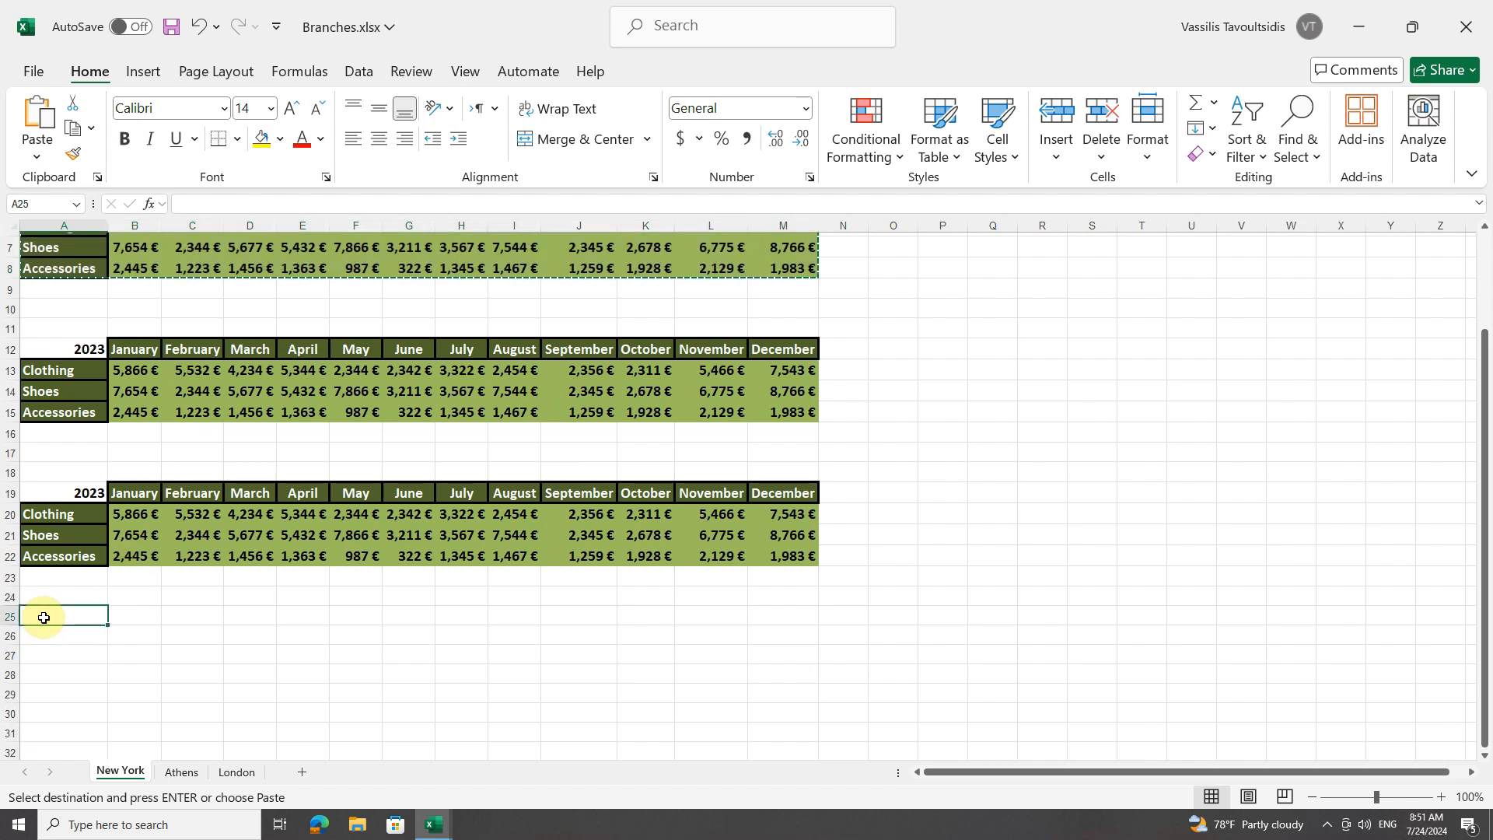
{"action": "right_click", "coordinate": [43, 616]}
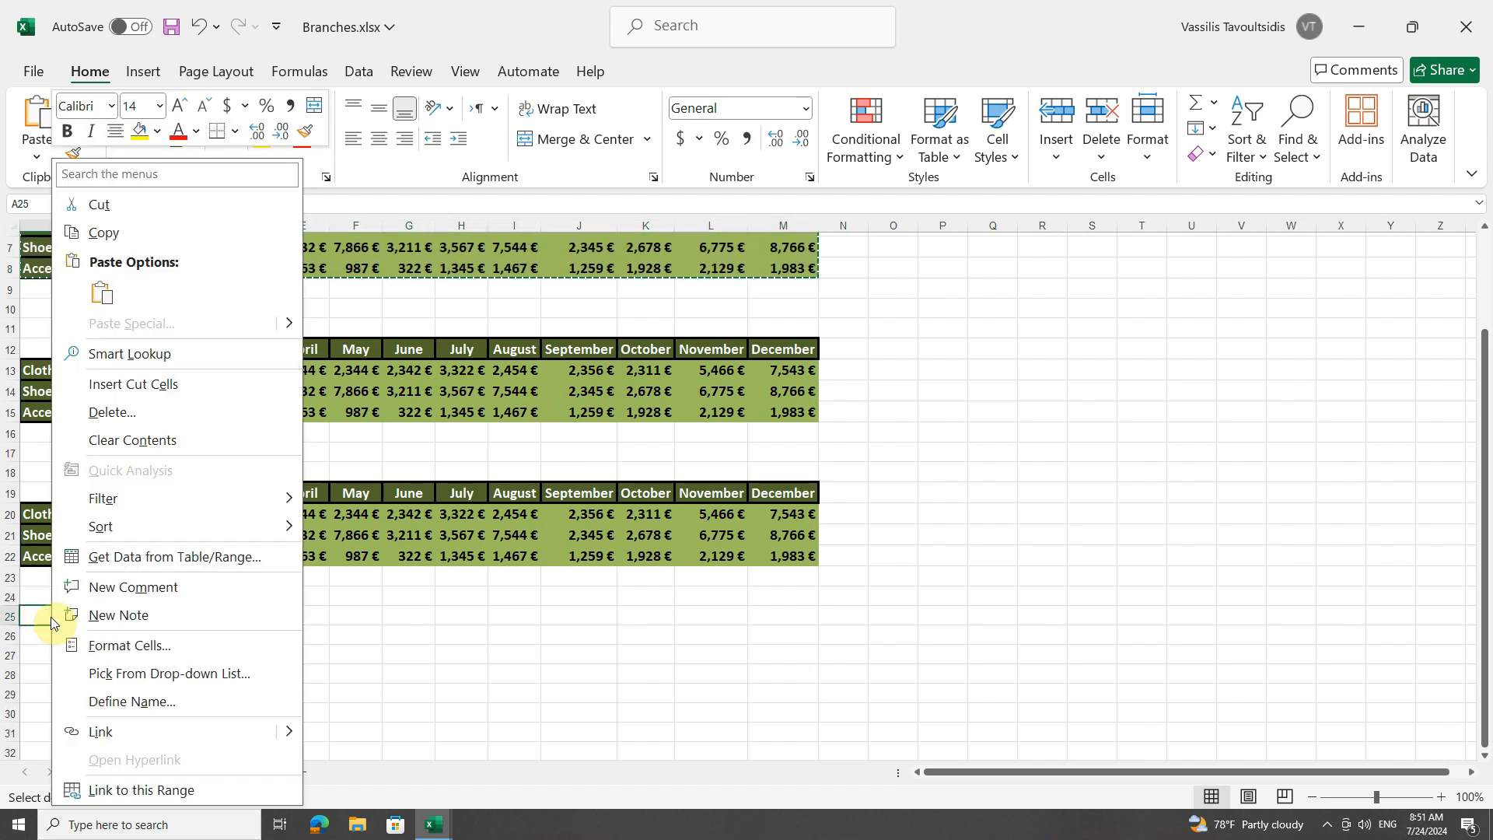
{"action": "left_click", "coordinate": [101, 293]}
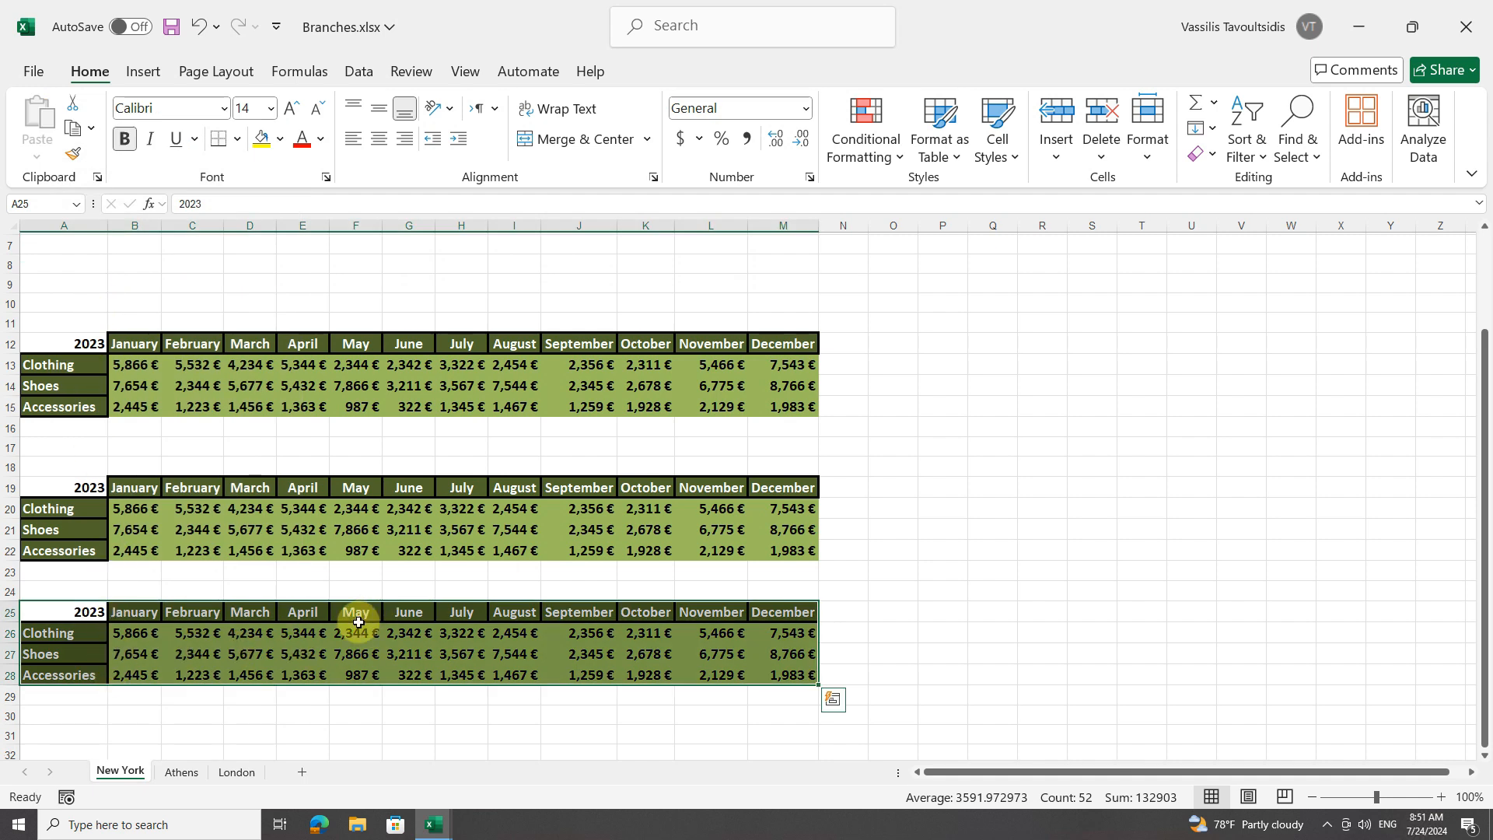
{"action": "scroll", "coordinate": [358, 622], "scroll_direction": "up", "scroll_amount": 2}
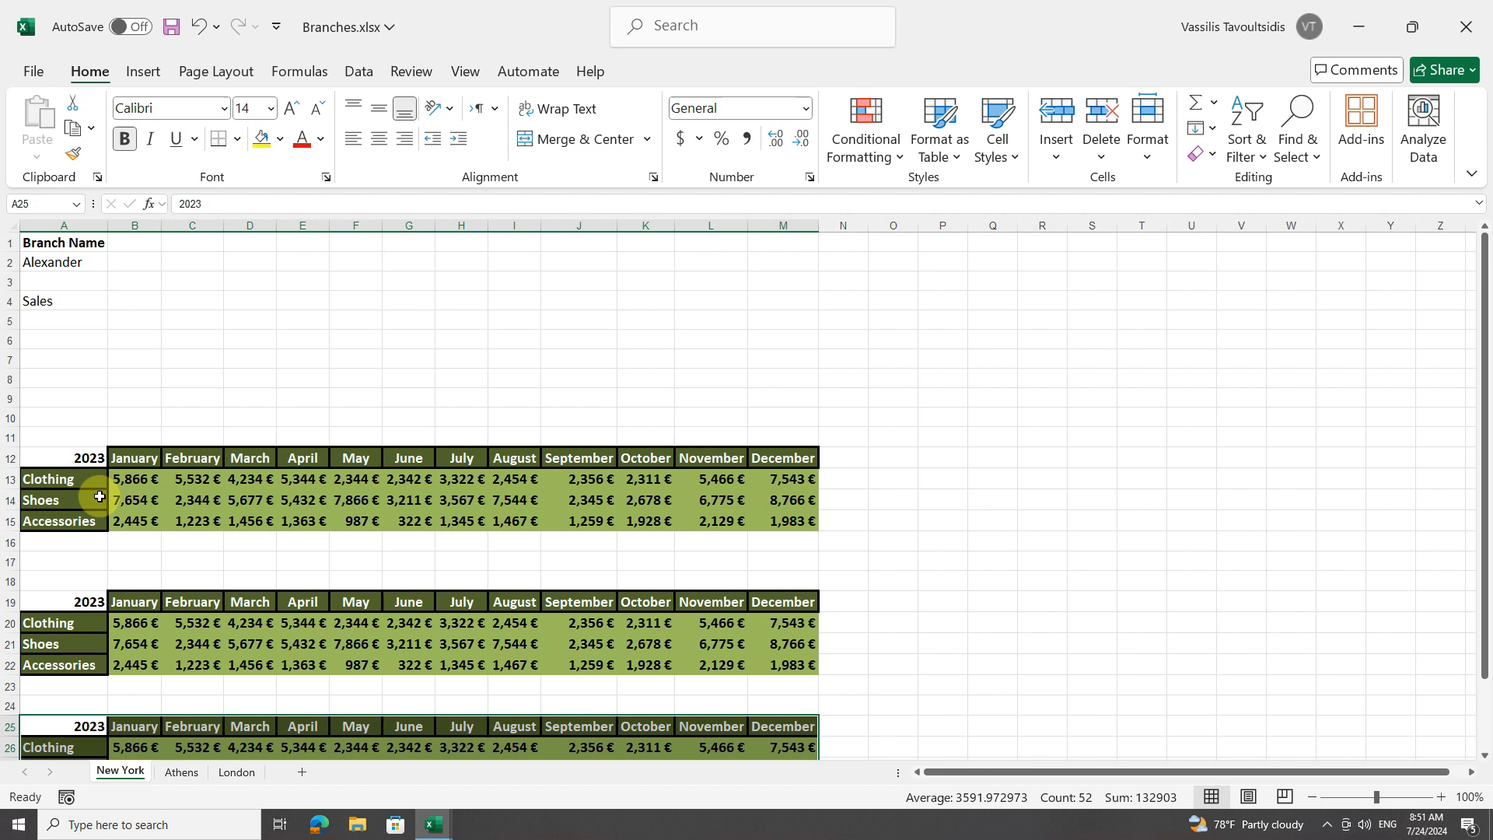
Copy the sales table in A19:M22 and paste it into the London sheet starting at cell A6
{"action": "scroll", "coordinate": [96, 521], "scroll_direction": "down", "scroll_amount": 2}
{"action": "scroll", "coordinate": [97, 520], "scroll_direction": "down", "scroll_amount": 1}
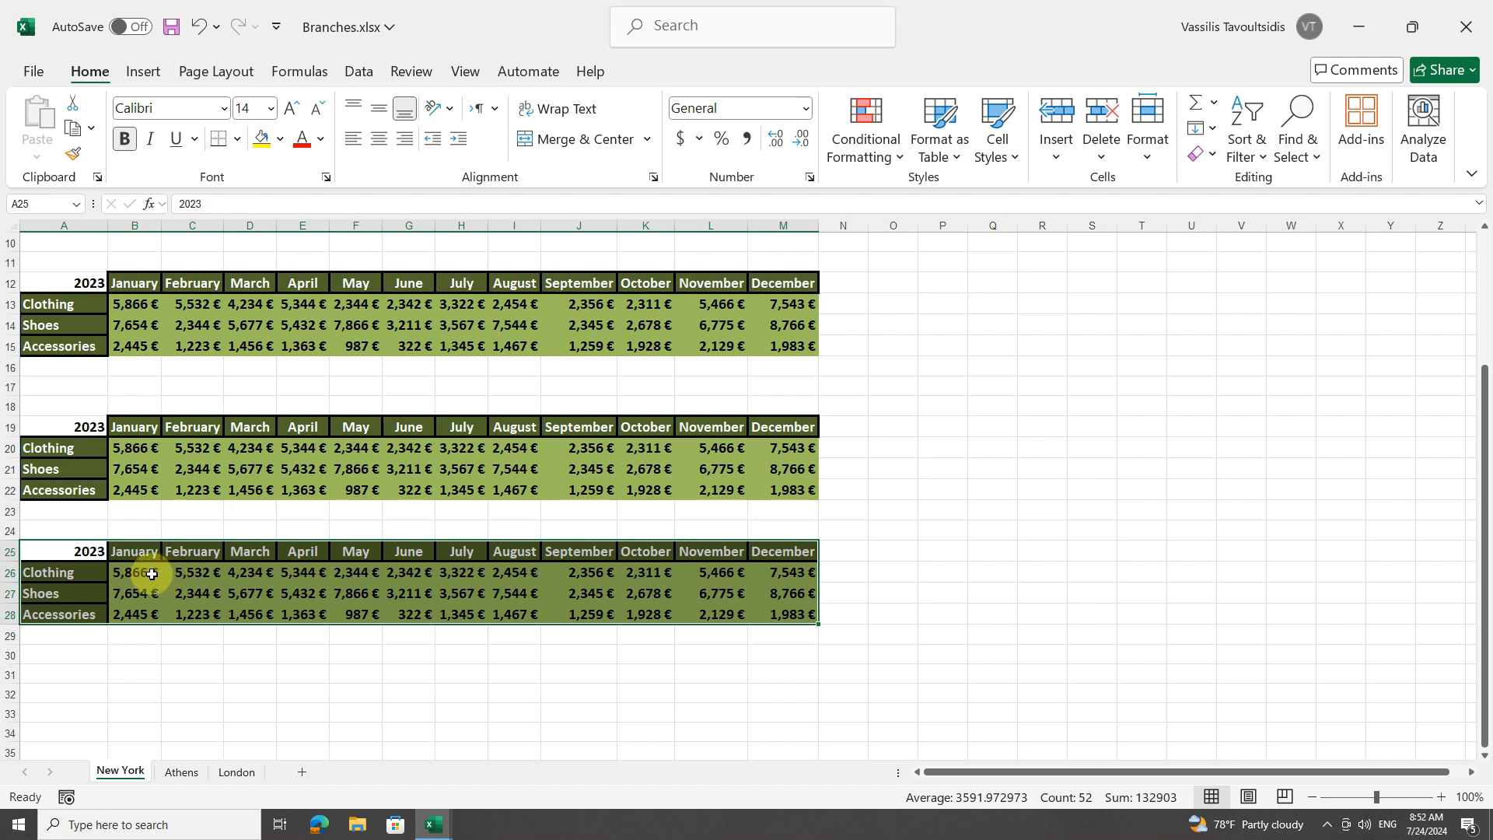
{"action": "left_click", "coordinate": [60, 427]}
{"action": "left_click_drag", "start_coordinate": [265, 429], "coordinate": [763, 481]}
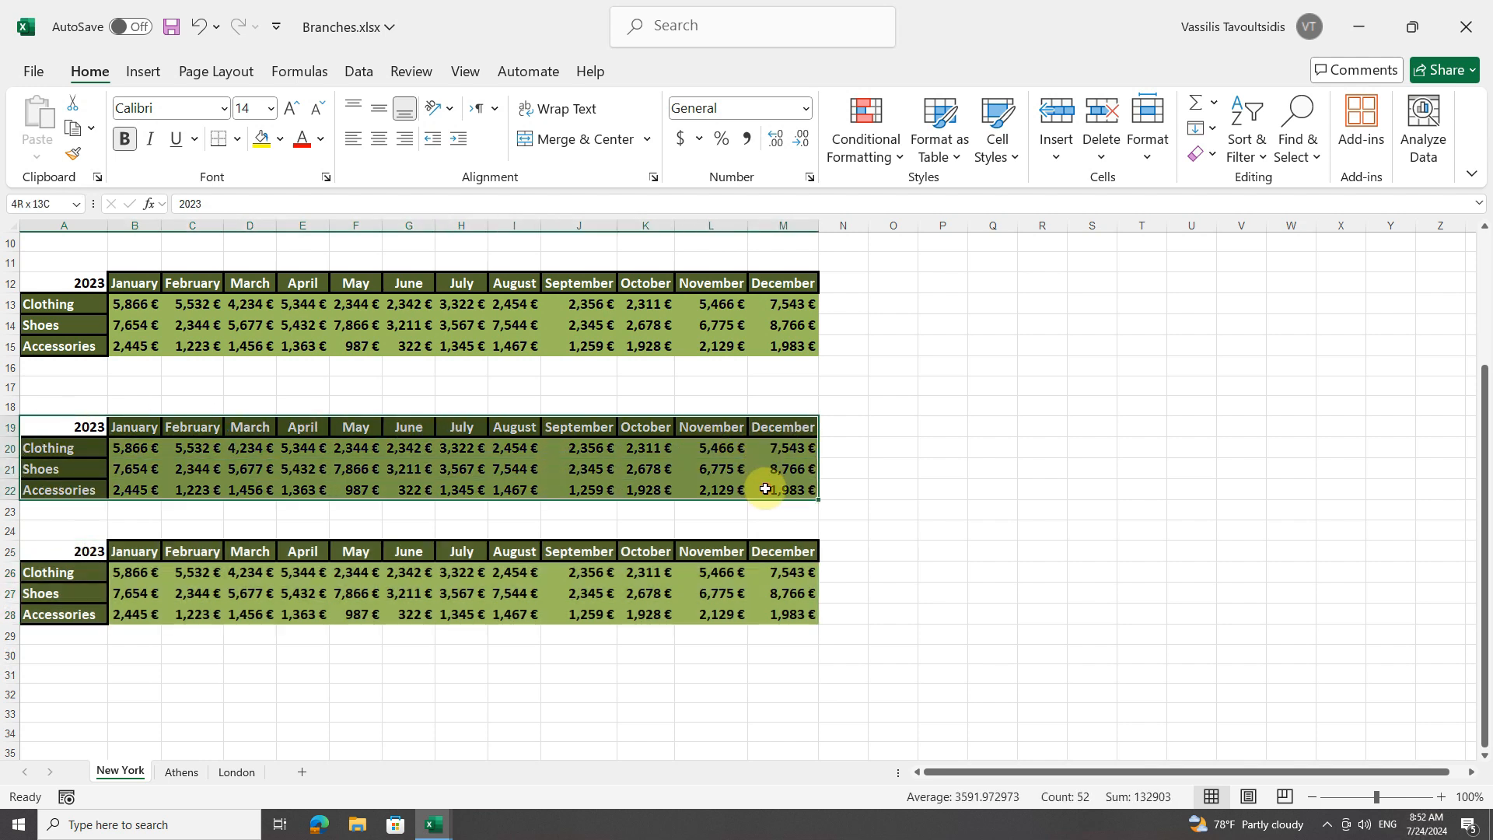
{"action": "right_click", "coordinate": [255, 460]}
{"action": "left_click", "coordinate": [305, 203]}
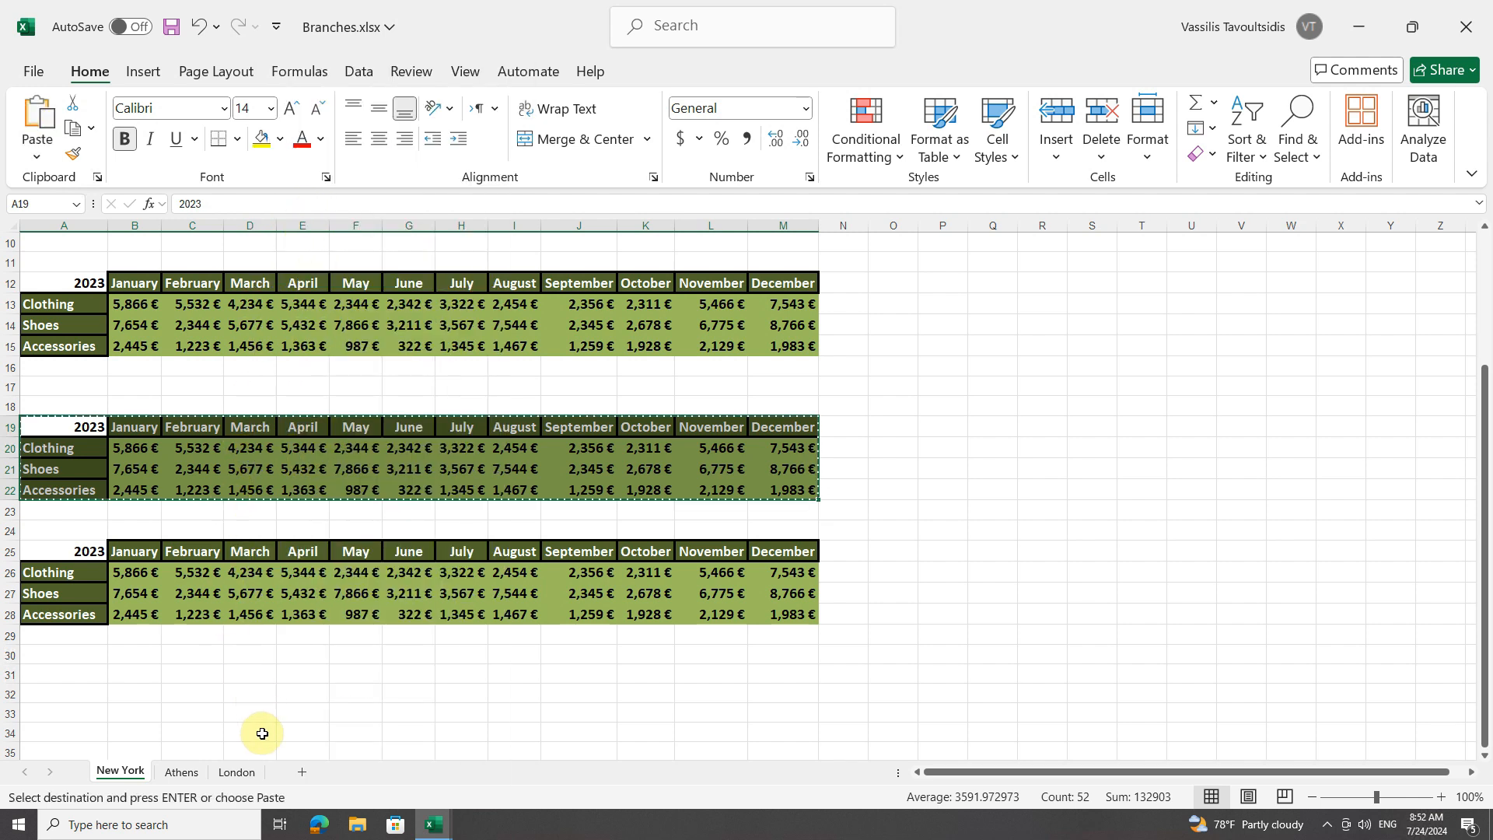
{"action": "left_click", "coordinate": [236, 772]}
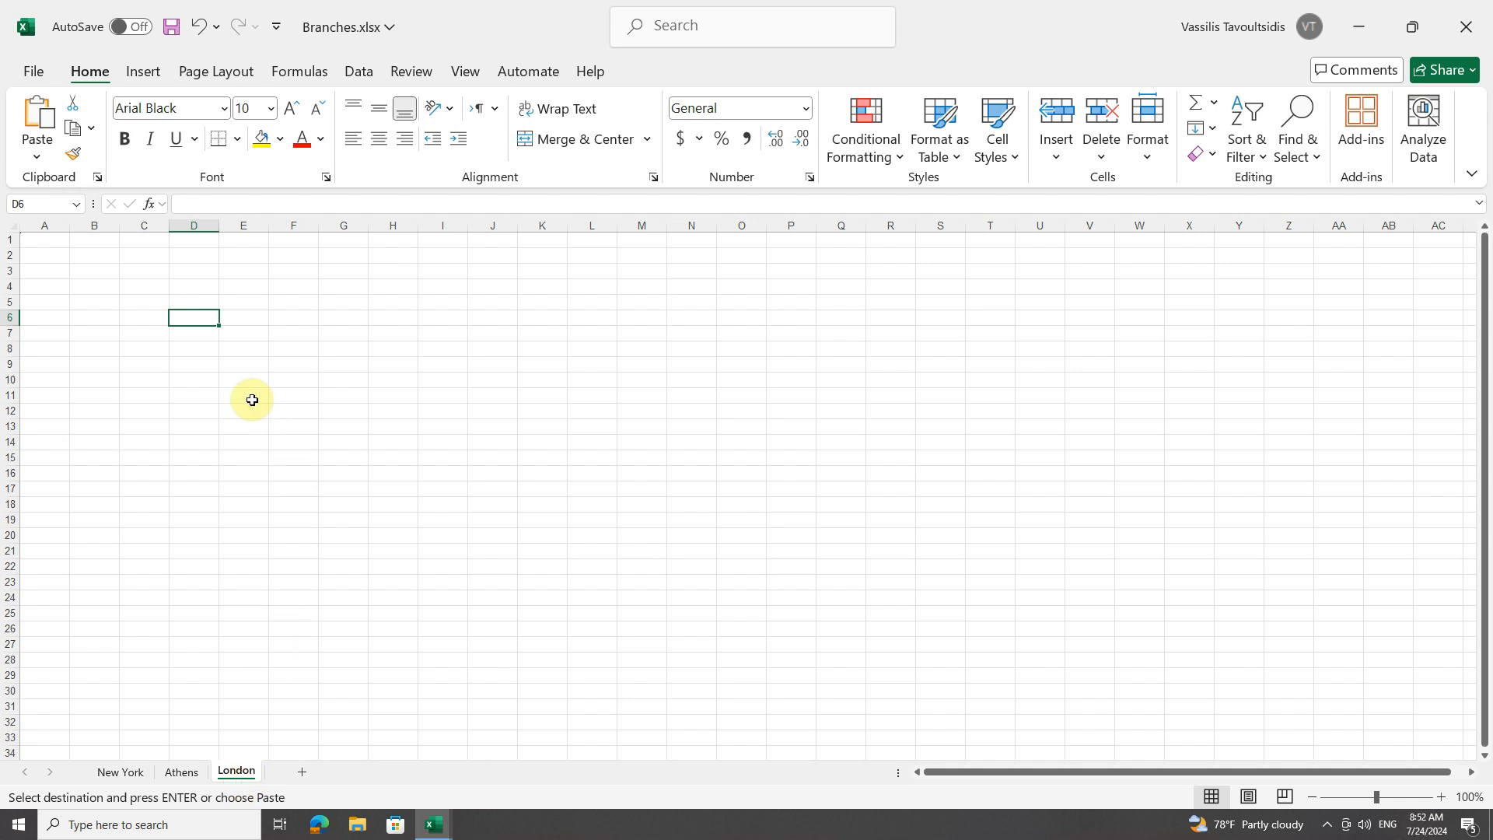
{"action": "right_click", "coordinate": [36, 319]}
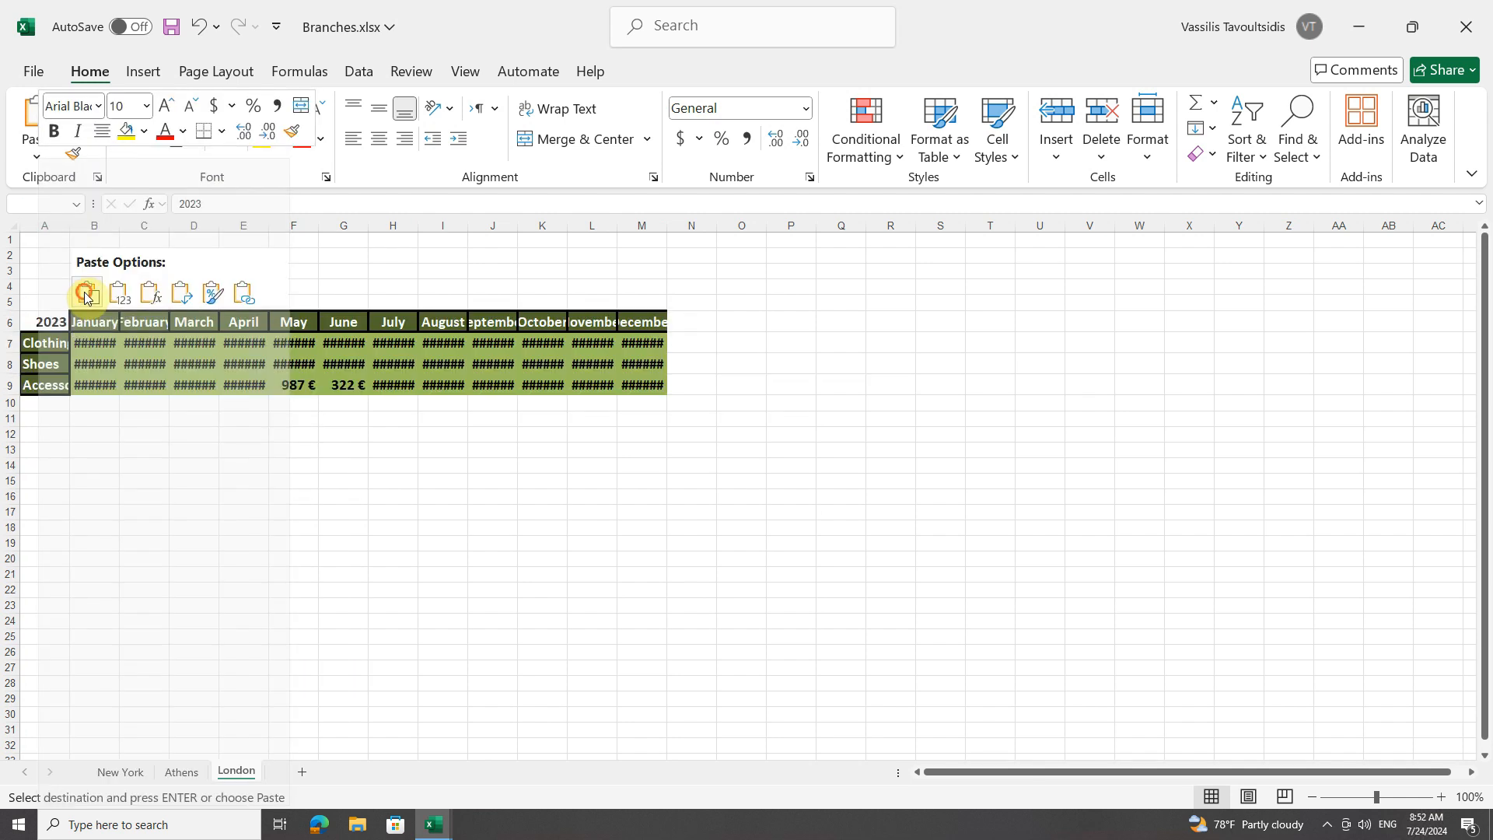
{"action": "left_click", "coordinate": [85, 292]}
Autofit the widths of columns A through M on the London sheet to their contents
{"action": "left_click_drag", "start_coordinate": [44, 226], "coordinate": [648, 223]}
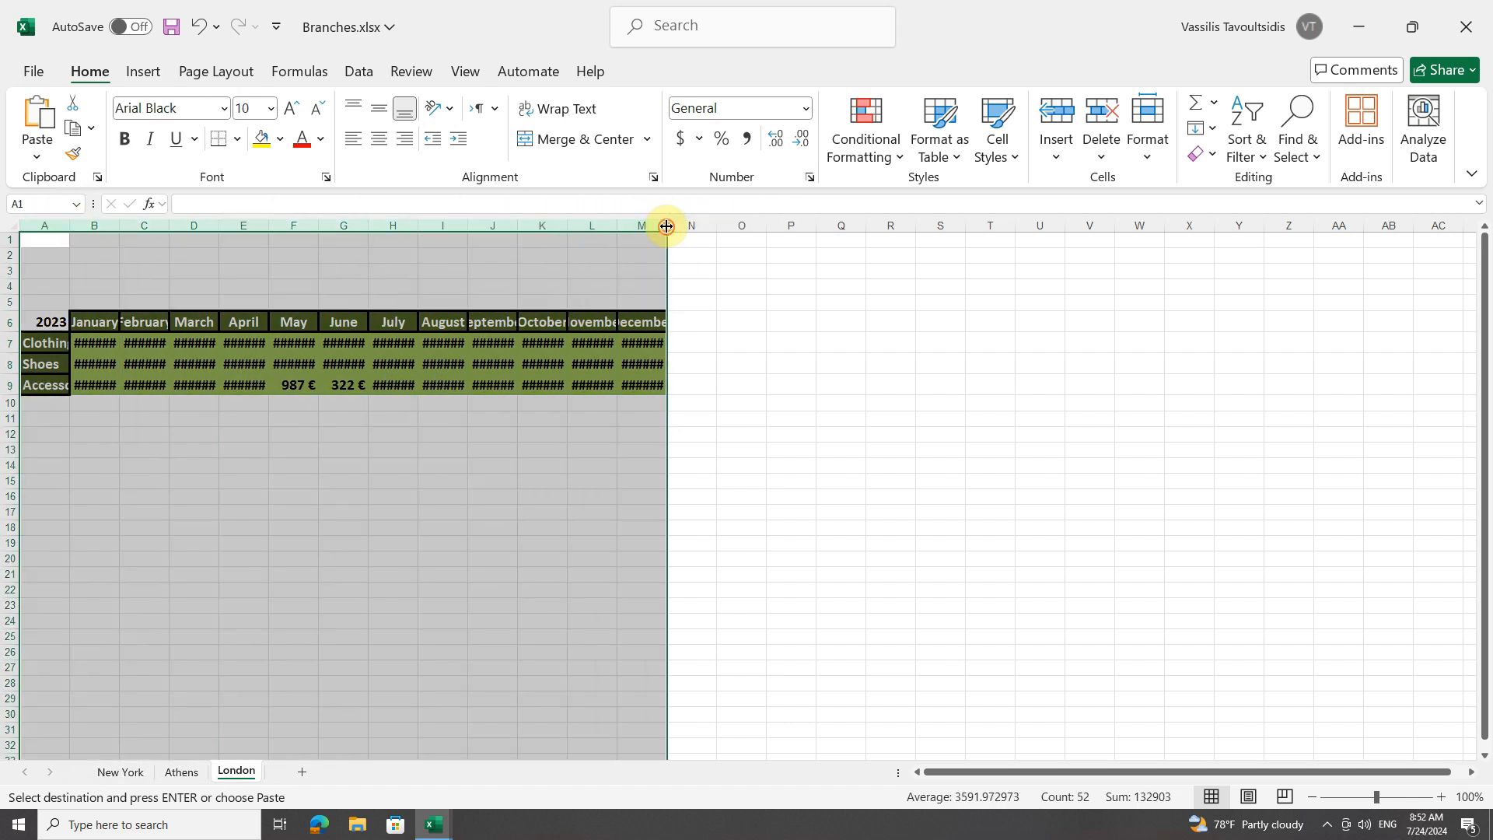
{"action": "double_click", "coordinate": [665, 224]}
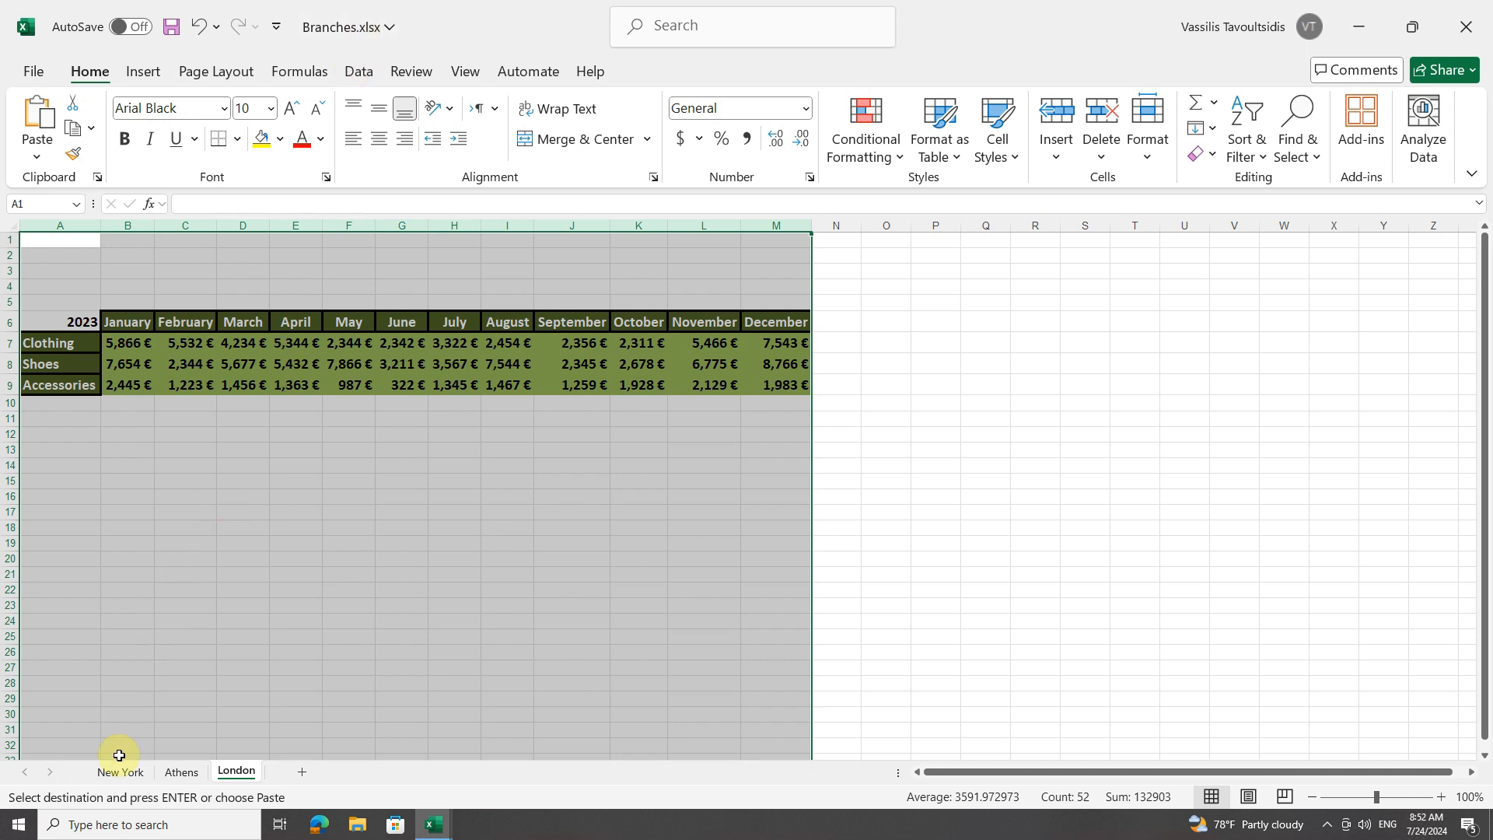
{"action": "left_click", "coordinate": [233, 772]}
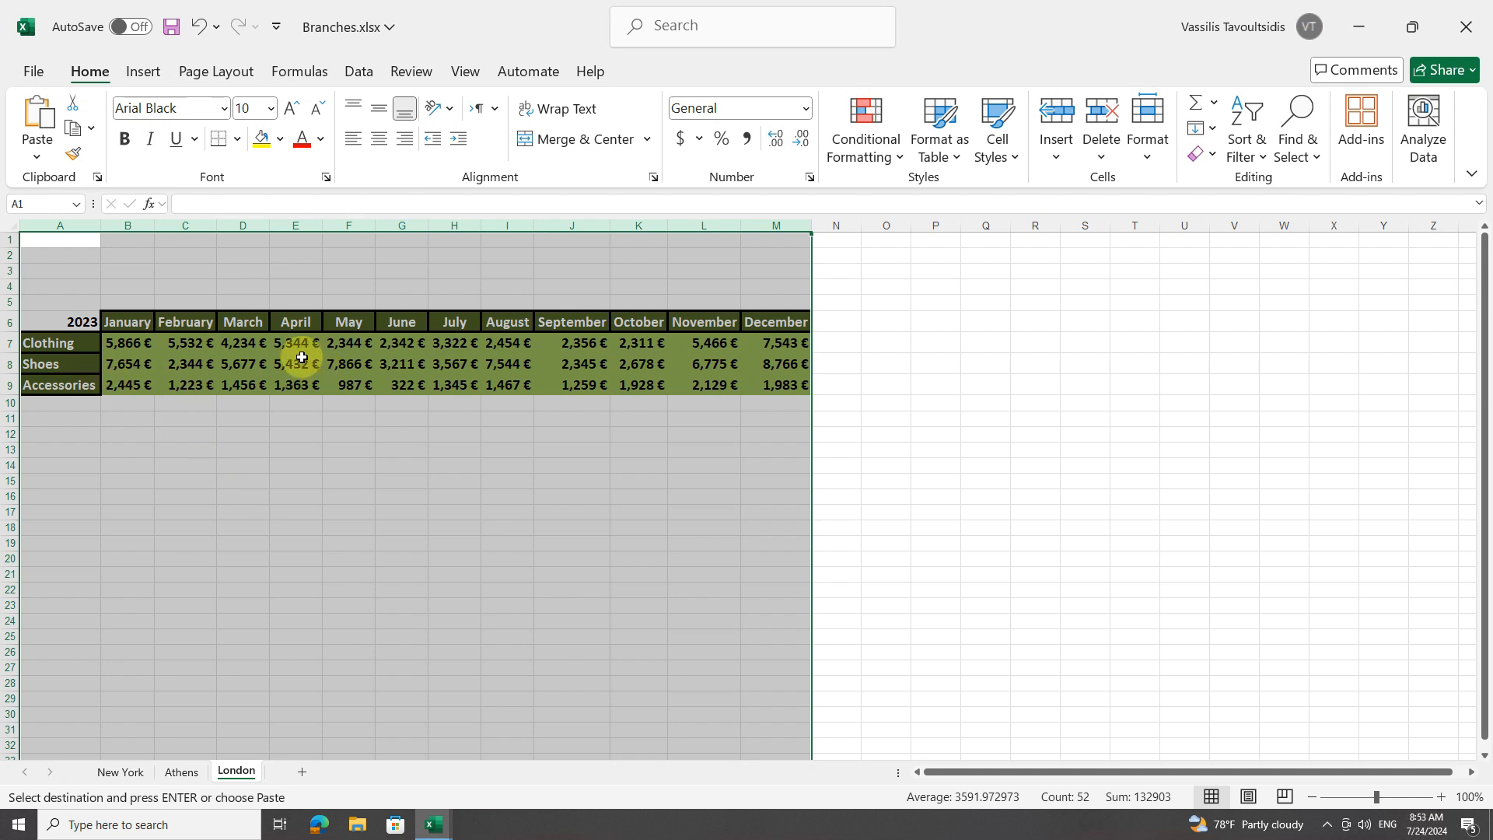
Cut the London sales table in A6:M9 and paste it at A15 on the Expenses1 sheet of Days and Months.xlsx
{"action": "left_click", "coordinate": [64, 325]}
{"action": "left_click_drag", "start_coordinate": [64, 325], "coordinate": [774, 380]}
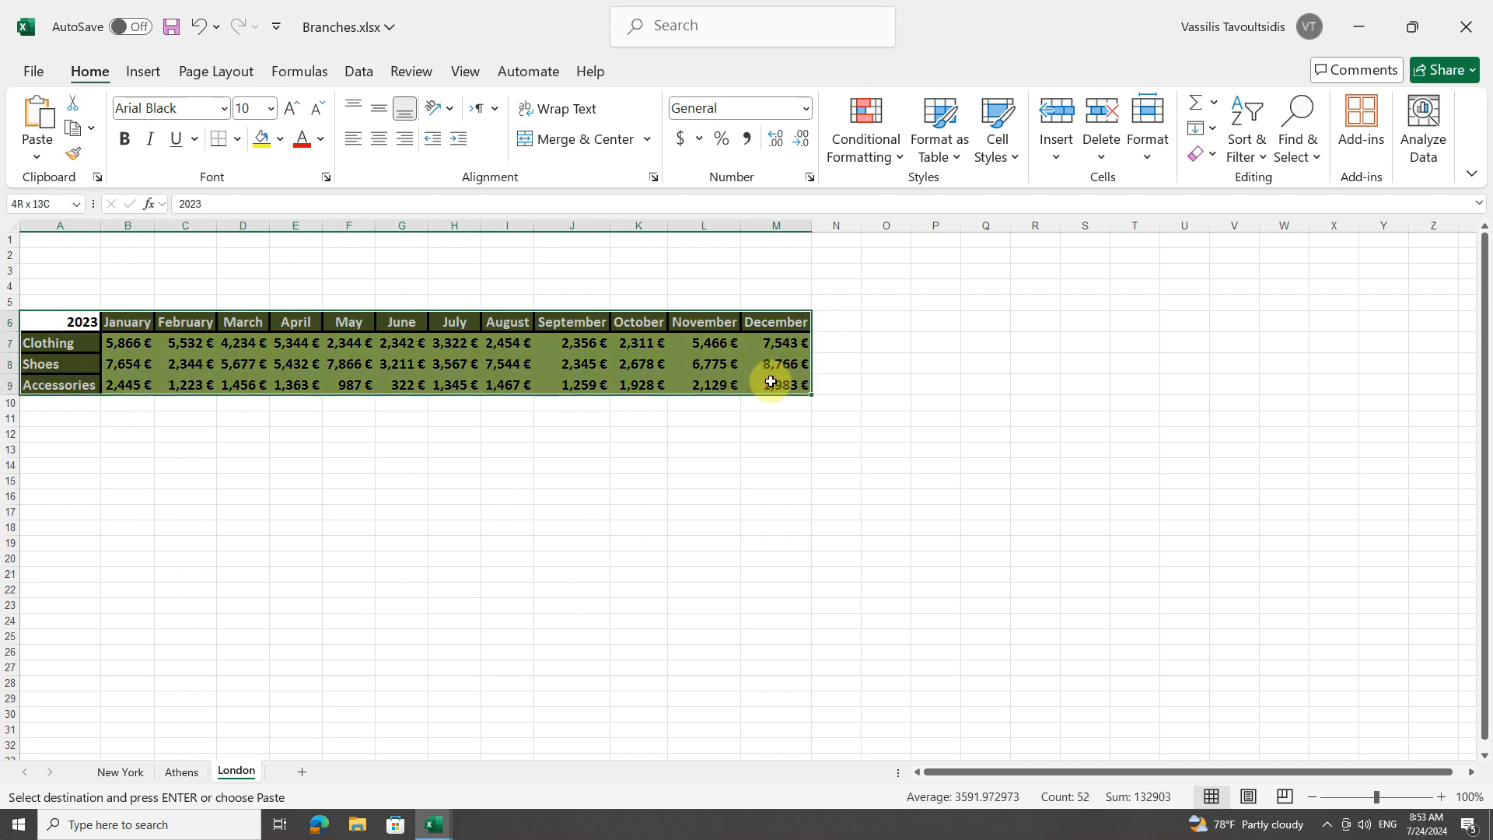
{"action": "right_click", "coordinate": [385, 364]}
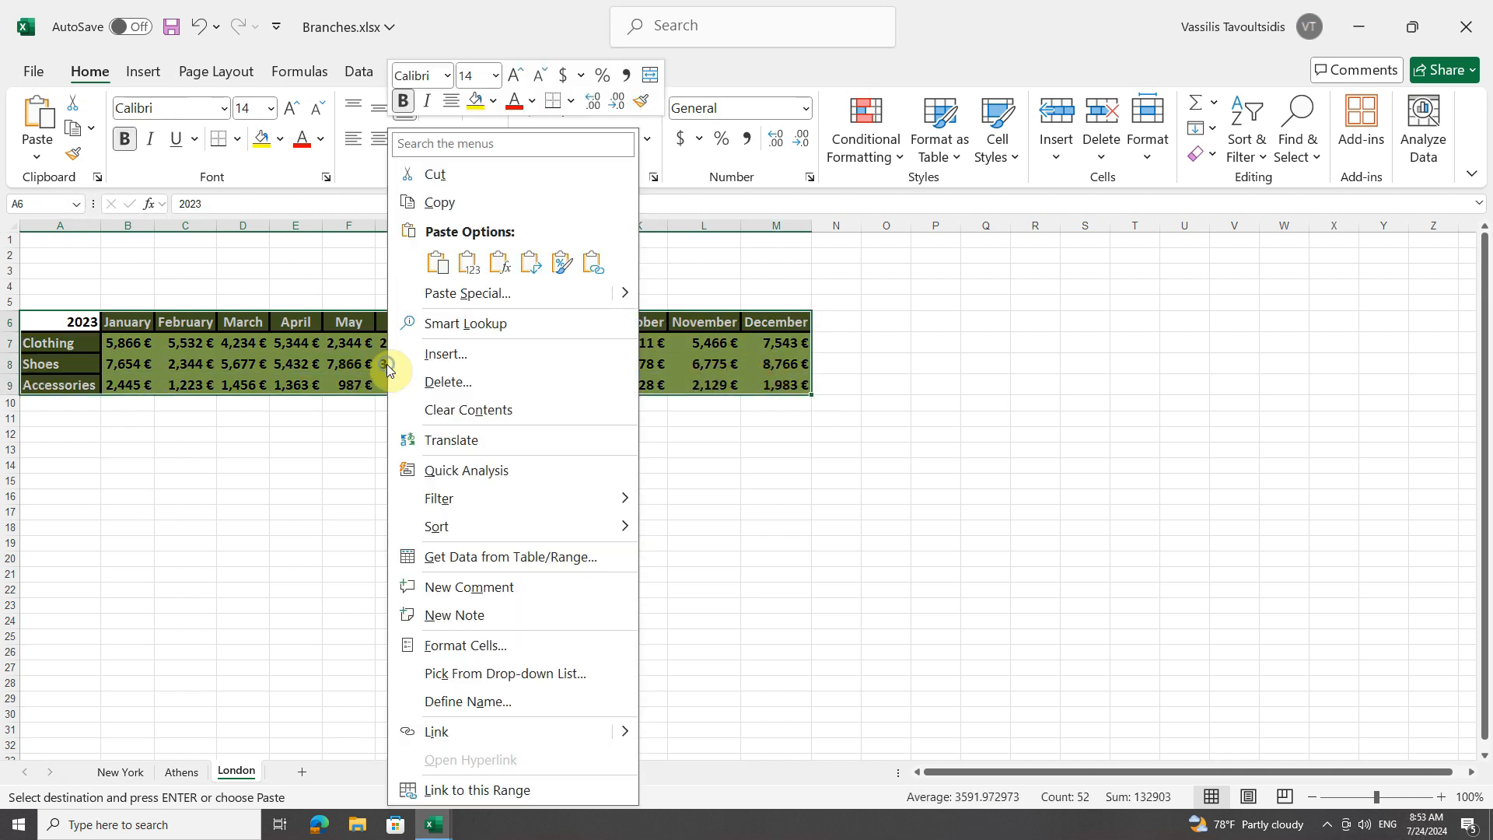
{"action": "left_click", "coordinate": [436, 201]}
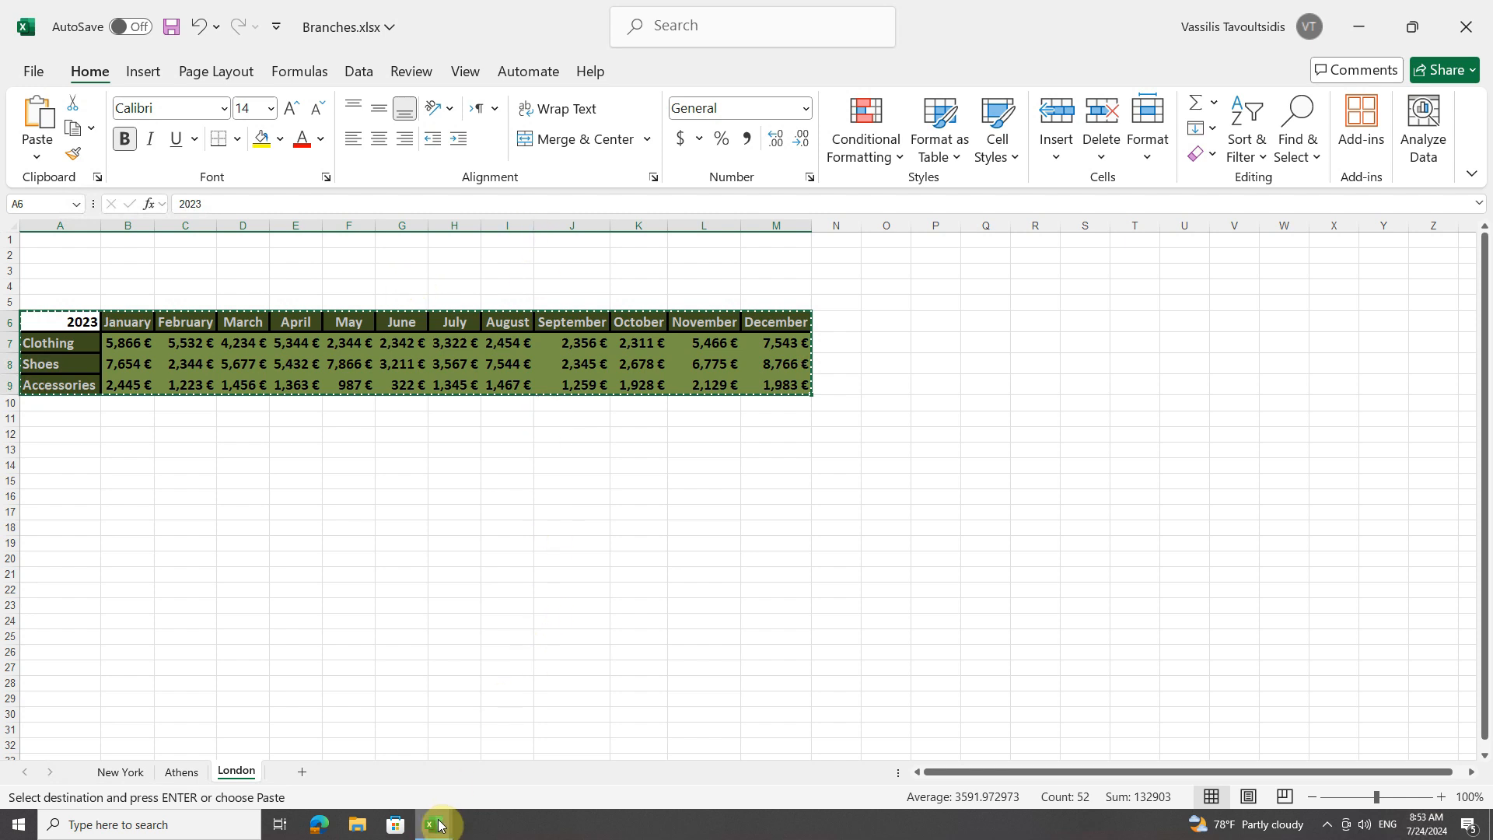
{"action": "mouse_move", "coordinate": [439, 825]}
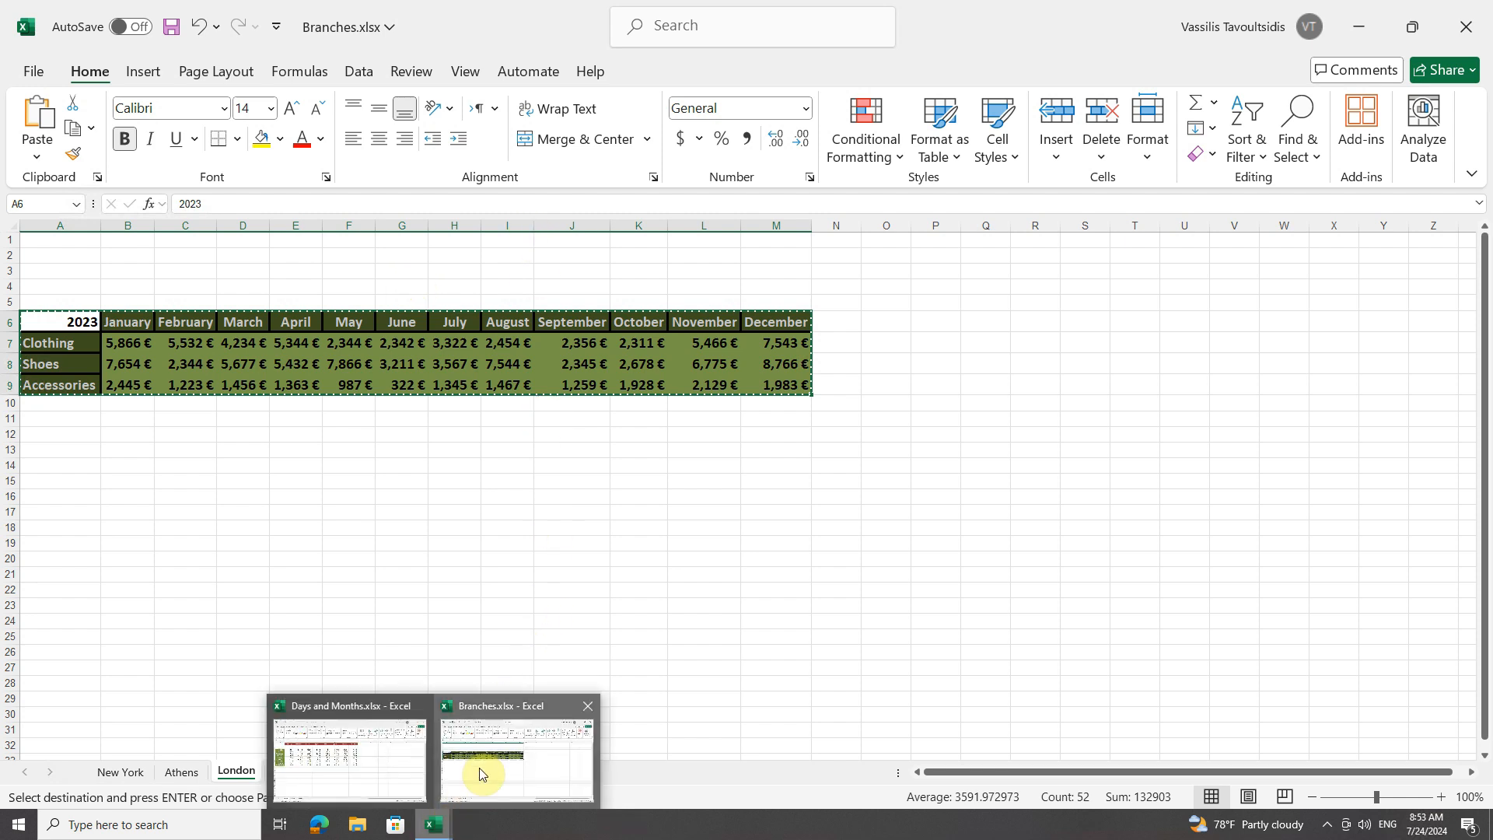
{"action": "left_click", "coordinate": [366, 747]}
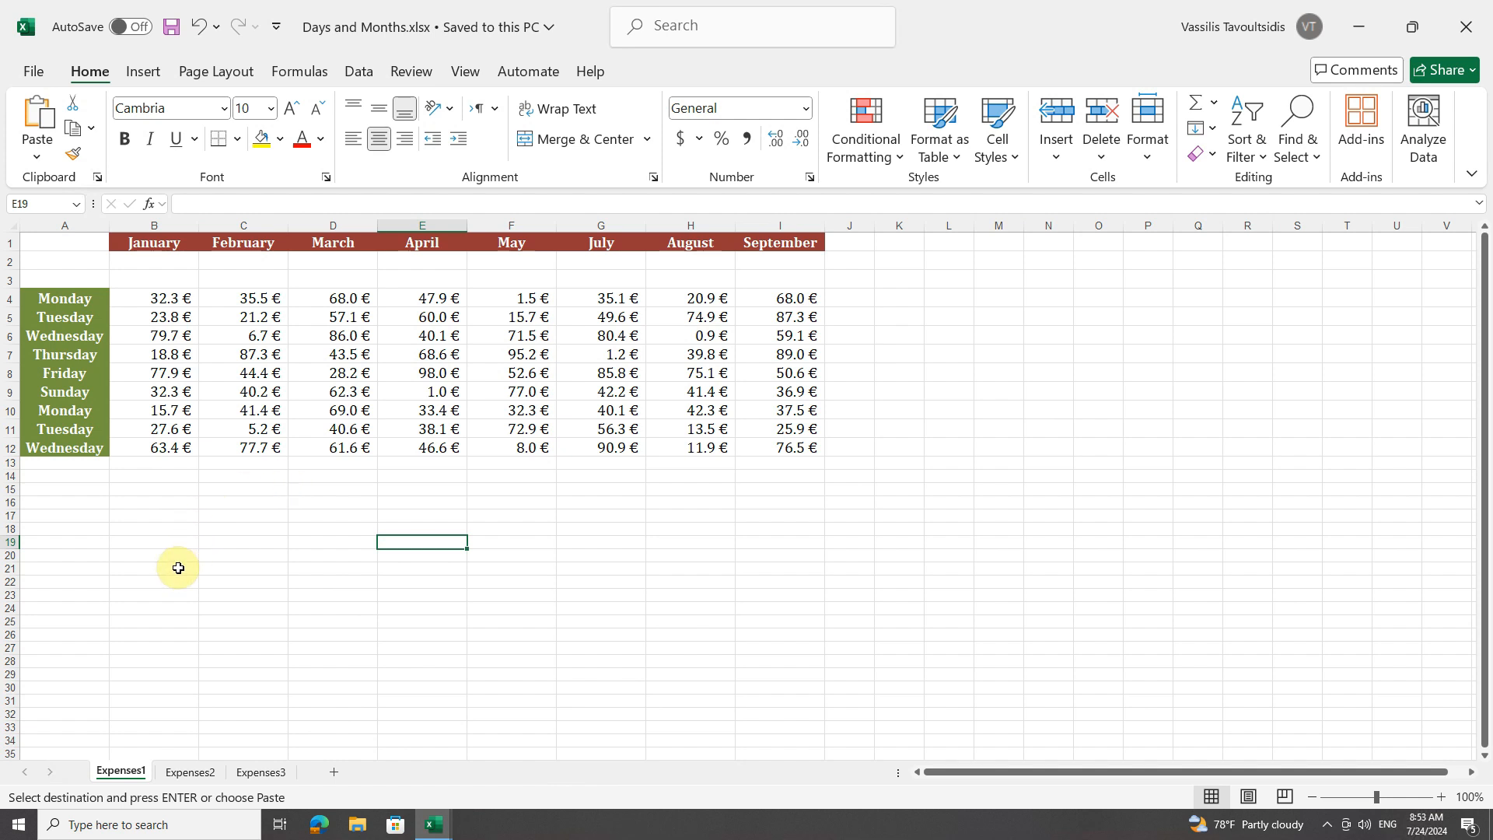
{"action": "right_click", "coordinate": [43, 492]}
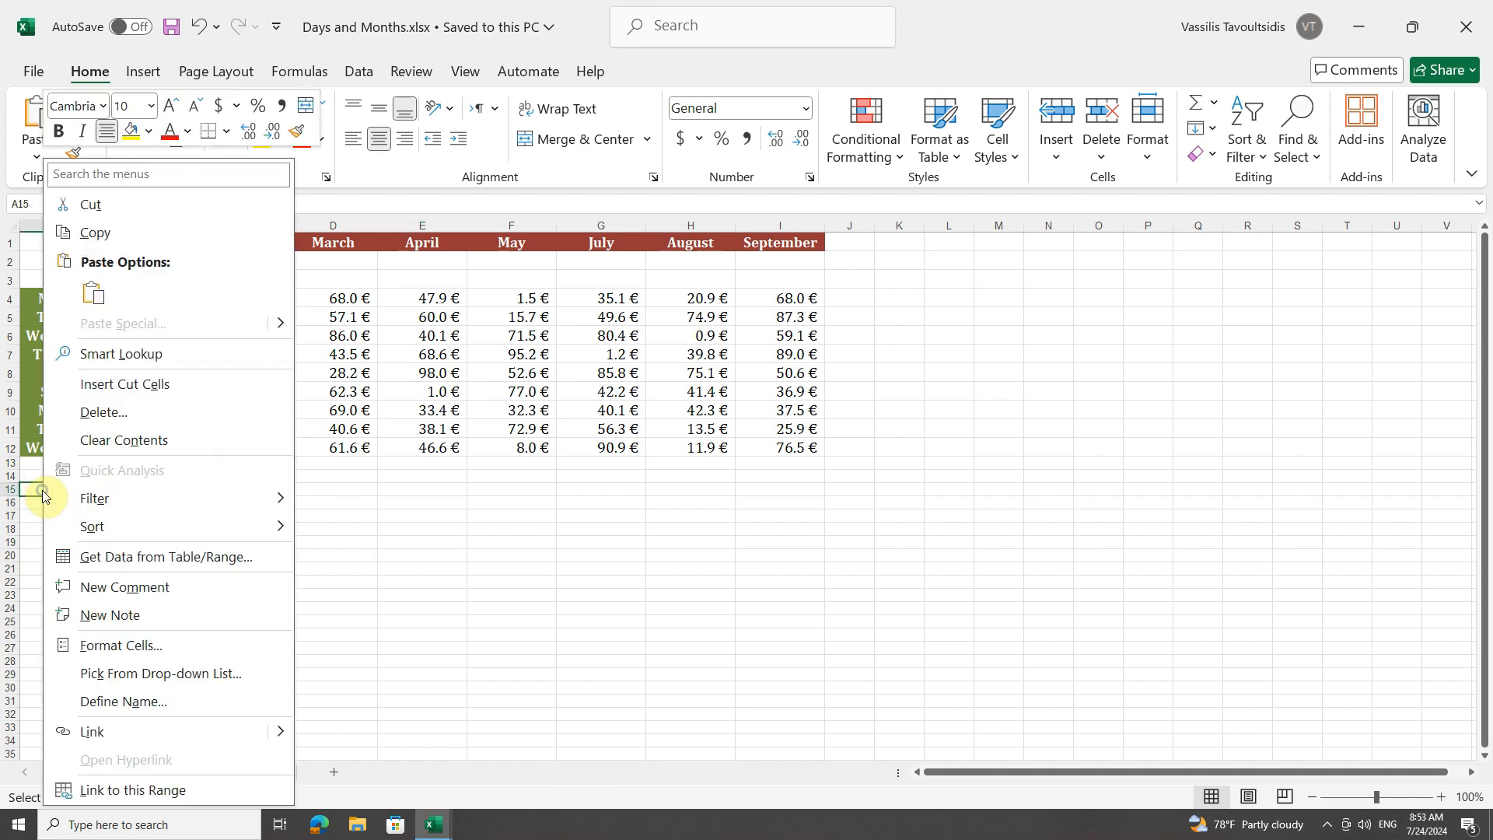
{"action": "left_click", "coordinate": [92, 293]}
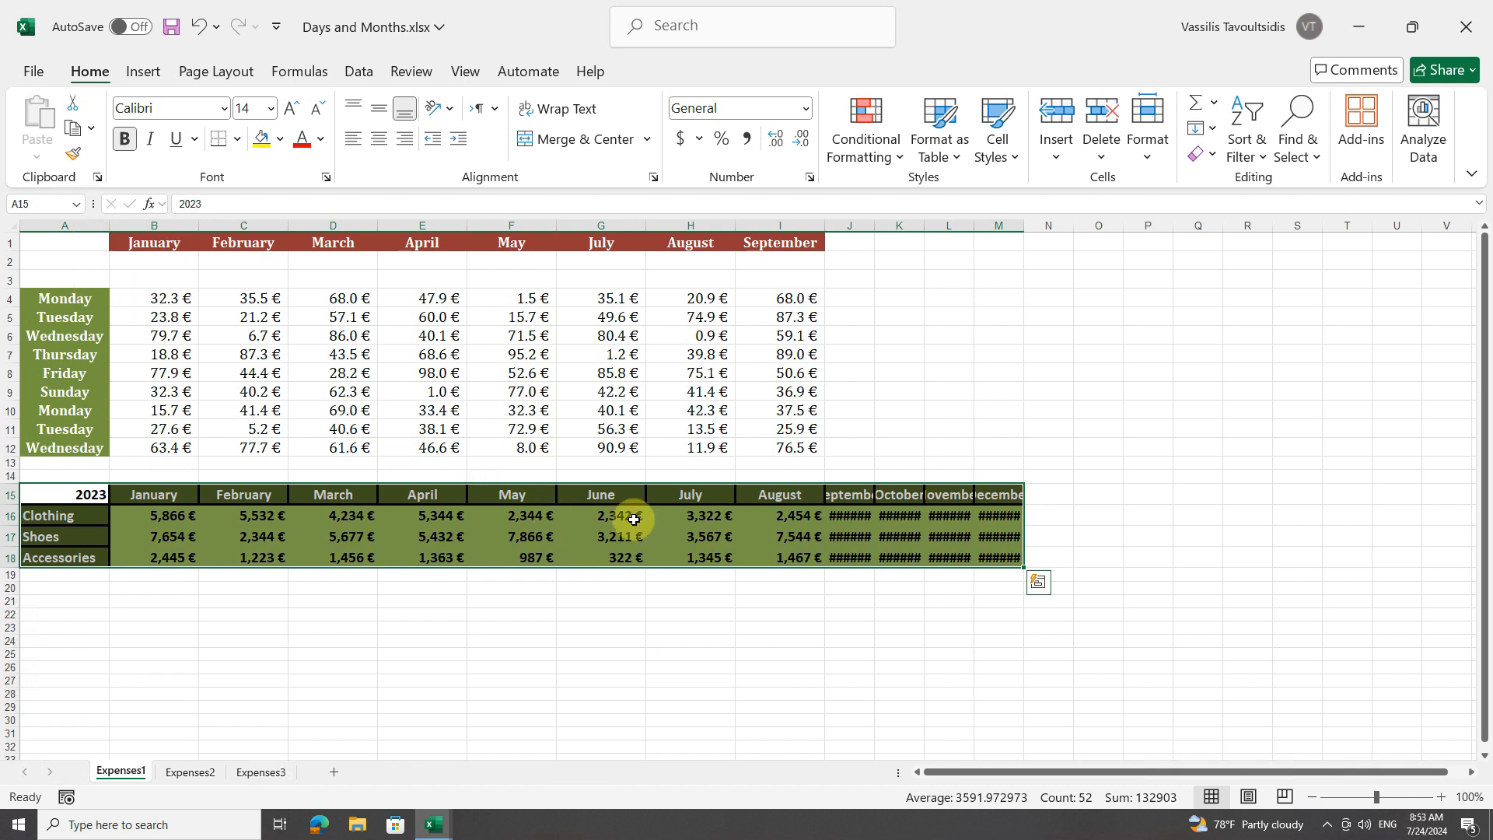
Autofit the widths of columns A through M on the Expenses1 sheet to their contents
{"action": "left_click_drag", "start_coordinate": [64, 225], "coordinate": [1020, 223]}
{"action": "double_click", "coordinate": [1023, 225]}
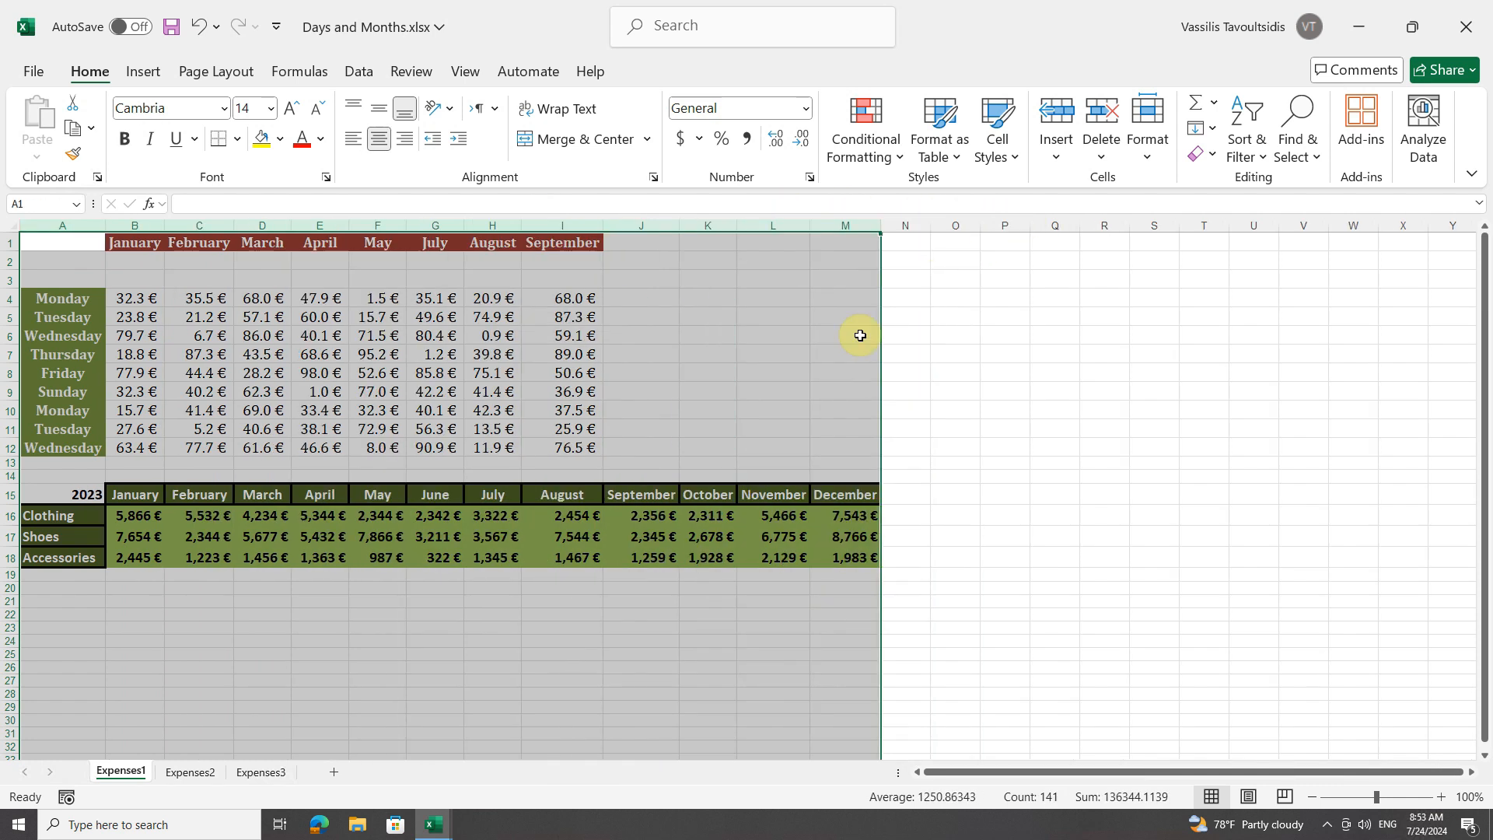
{"action": "left_click", "coordinate": [77, 498]}
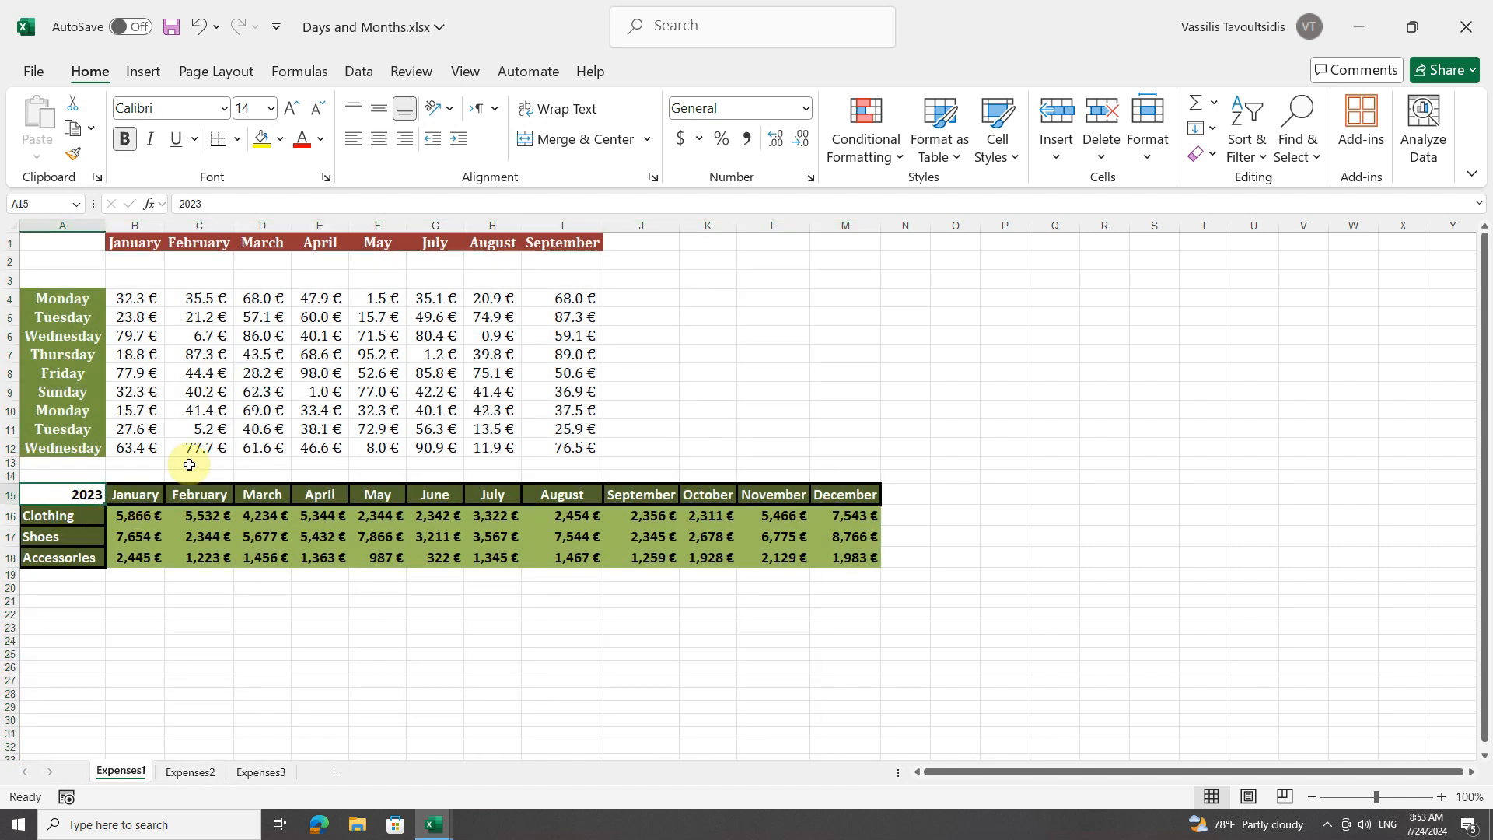
Arrange the open workbook windows side by side with the Vertical option
{"action": "left_click", "coordinate": [467, 73]}
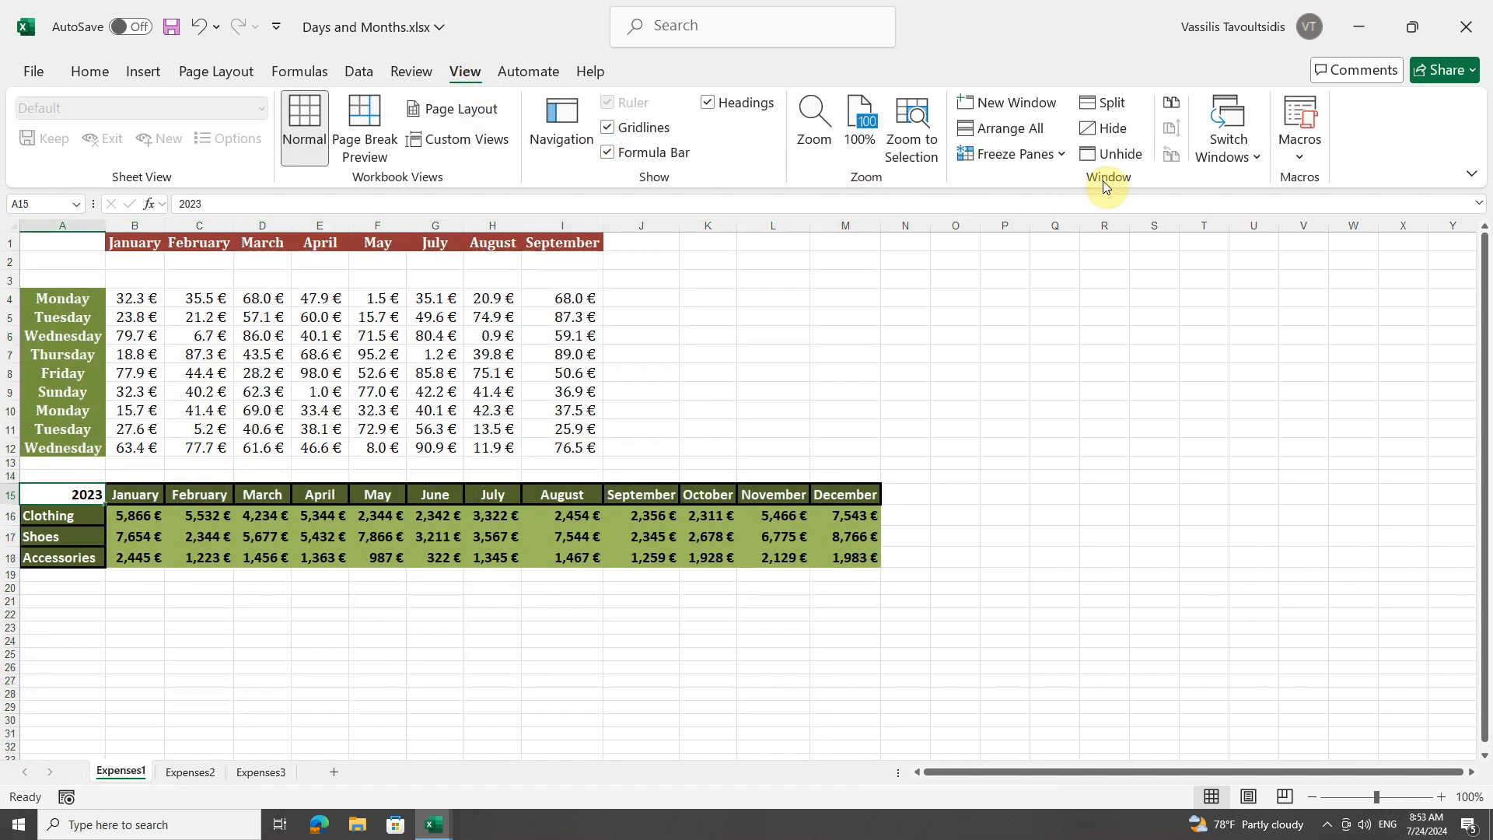
{"action": "left_click", "coordinate": [998, 135]}
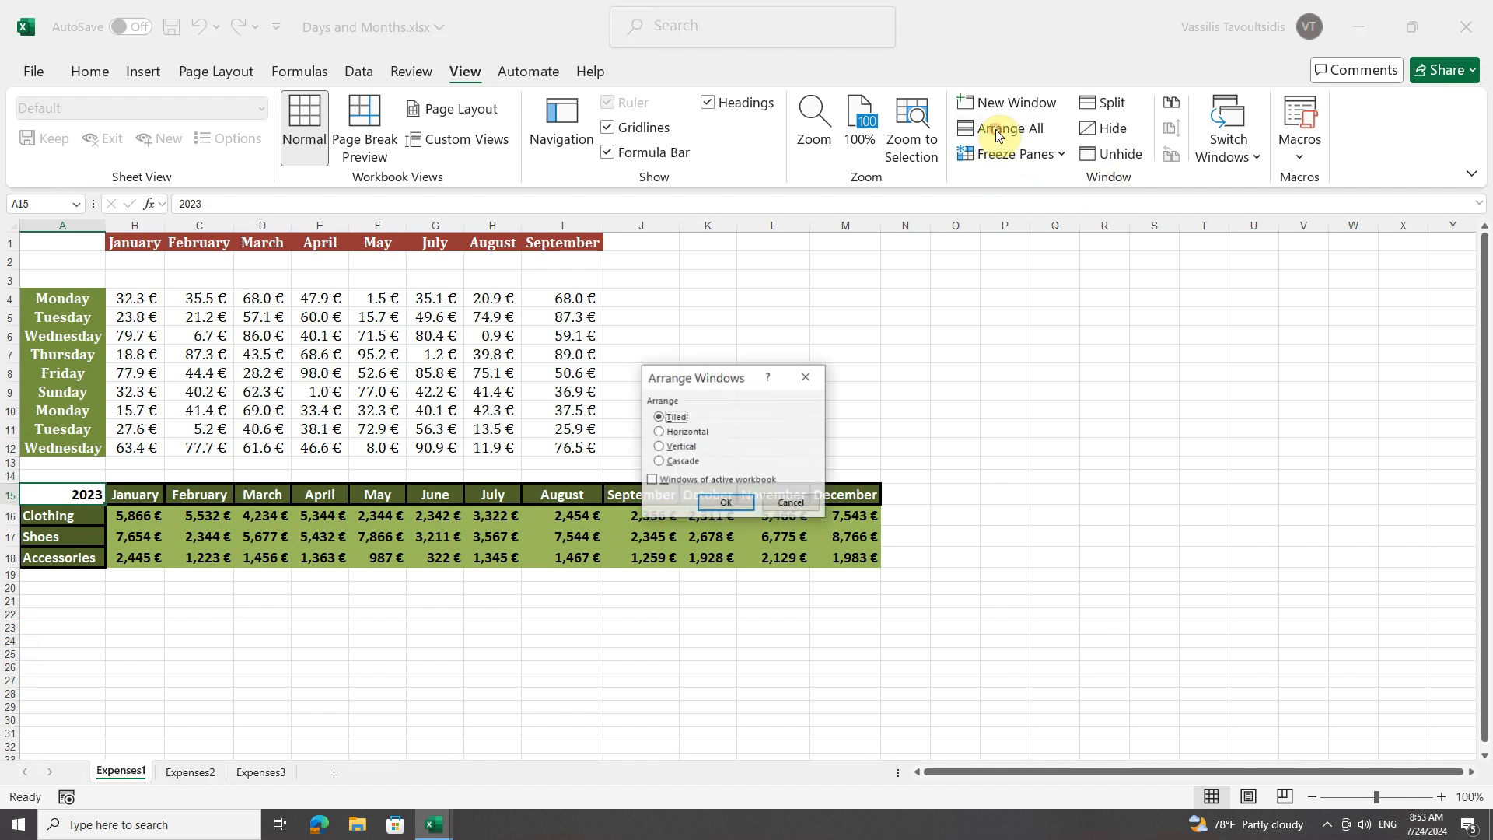
{"action": "left_click", "coordinate": [677, 449]}
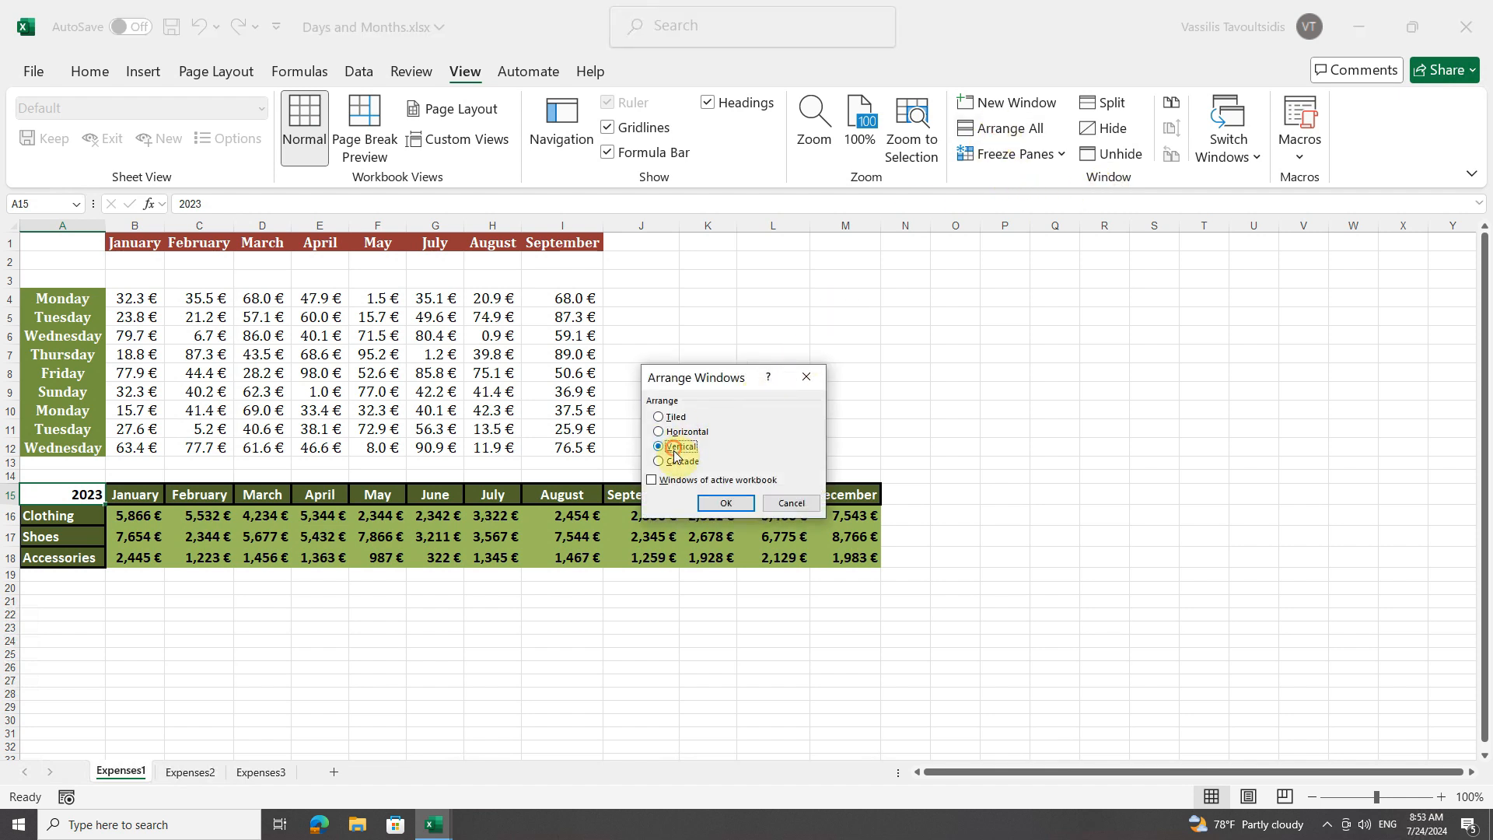
{"action": "left_click", "coordinate": [725, 503]}
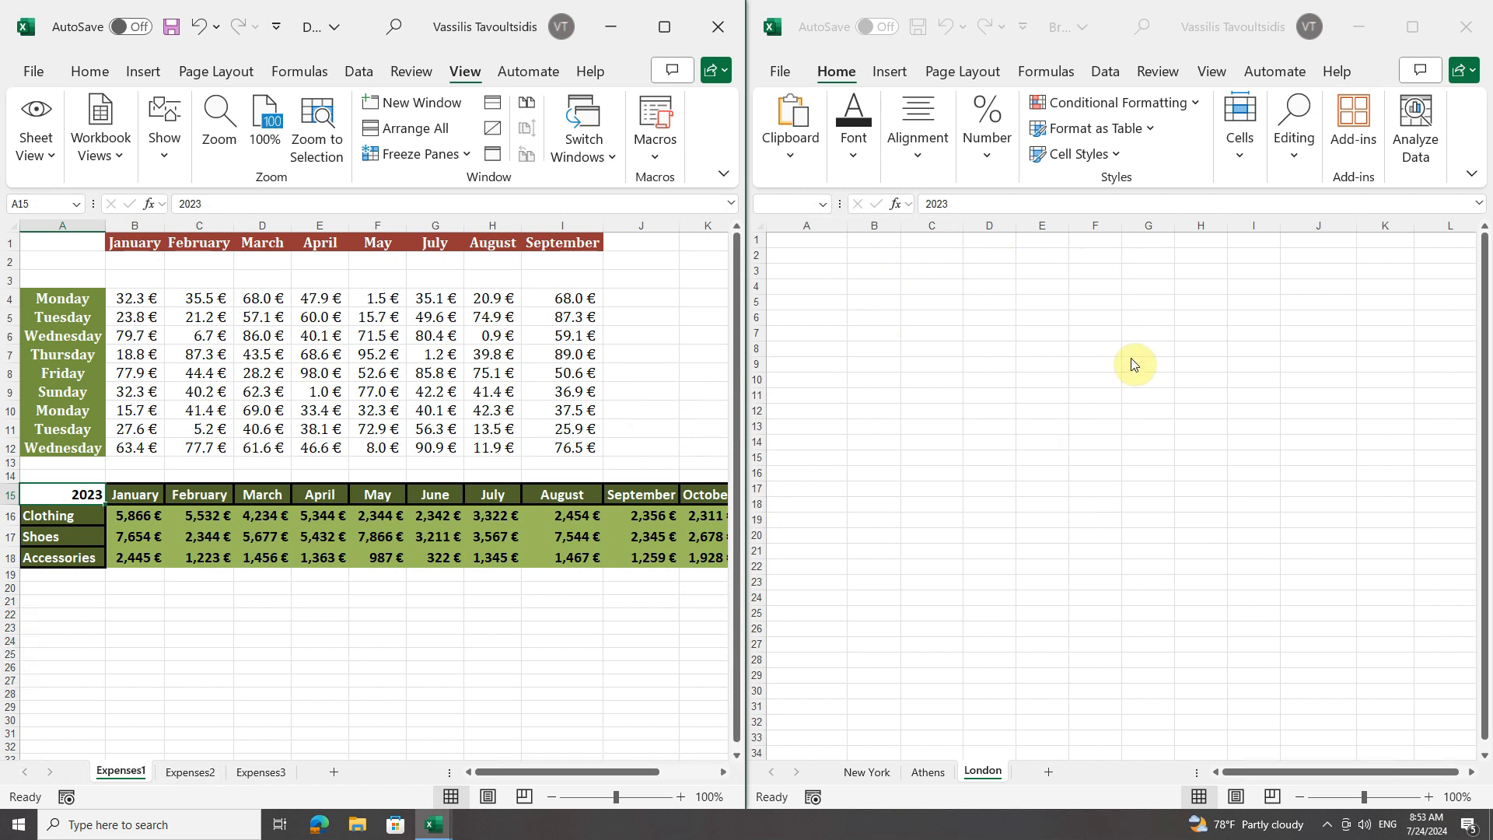
Compare the Branches and Days and Months workbooks side by side, checking their file names, and maximize the Days and Months window
{"action": "left_click", "coordinate": [1066, 32]}
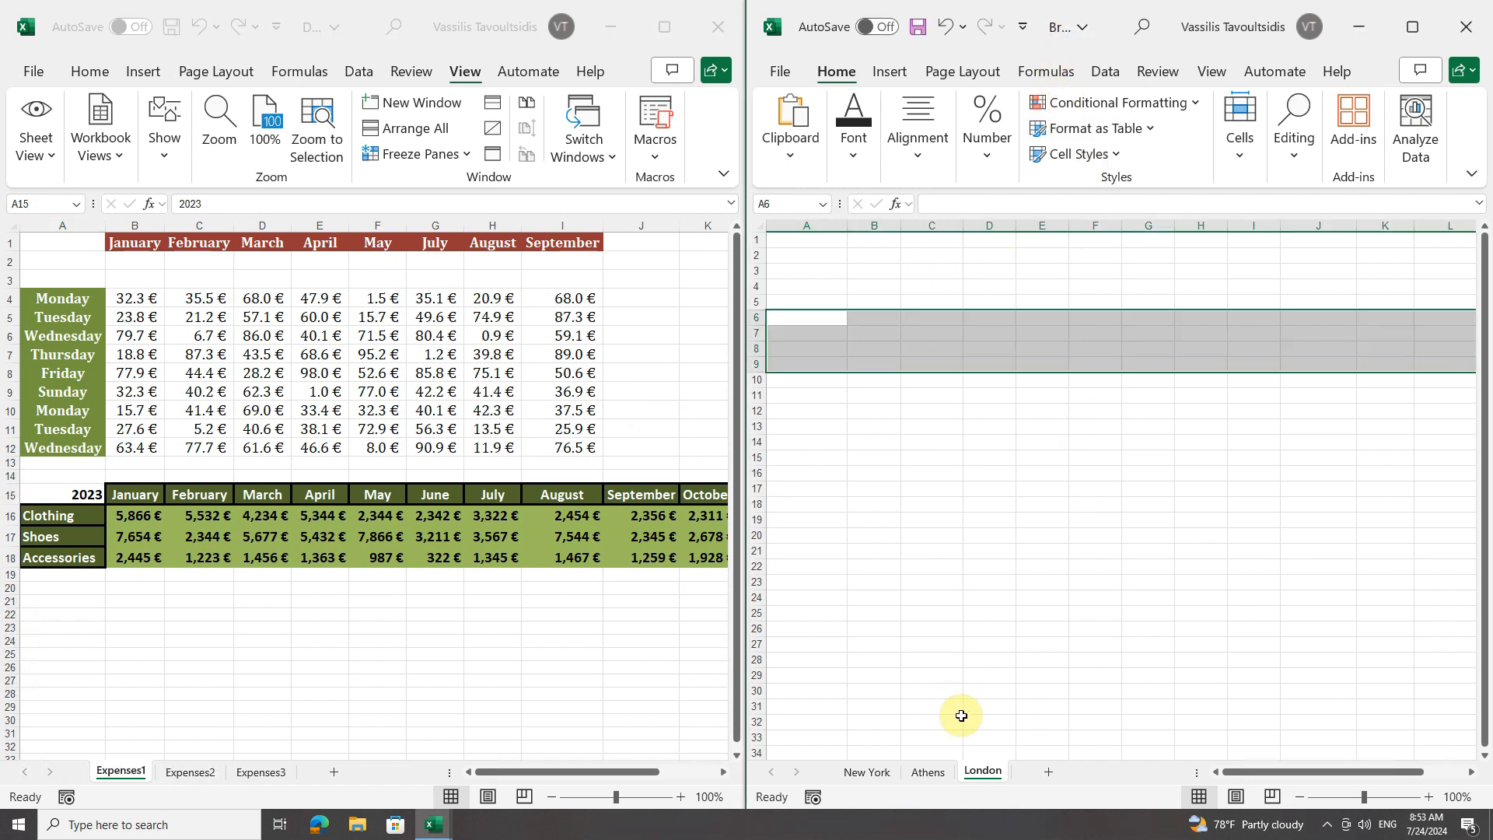
{"action": "left_click", "coordinate": [326, 31]}
{"action": "left_click", "coordinate": [334, 33]}
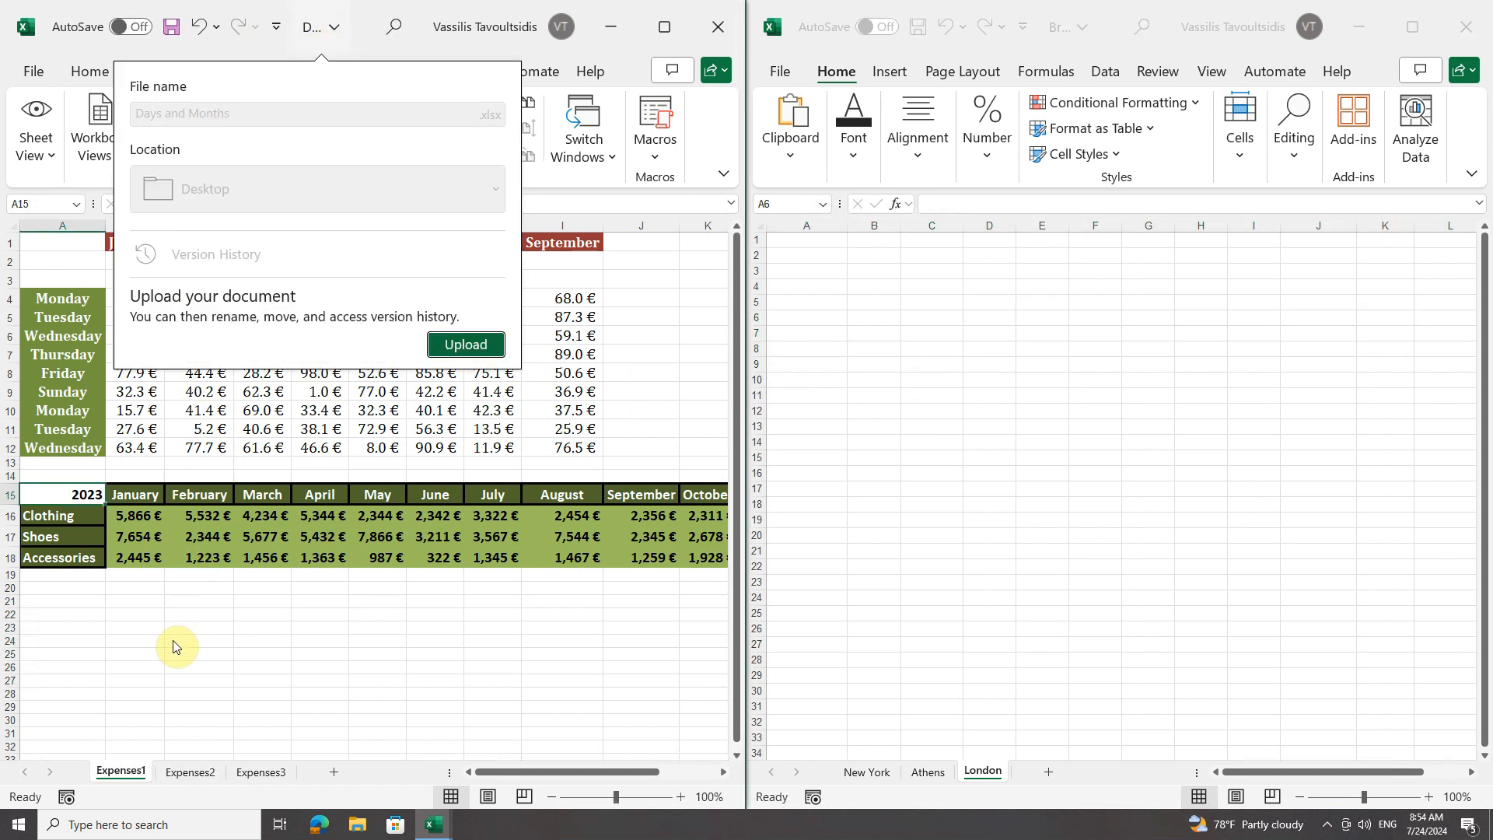
{"action": "left_click", "coordinate": [69, 494]}
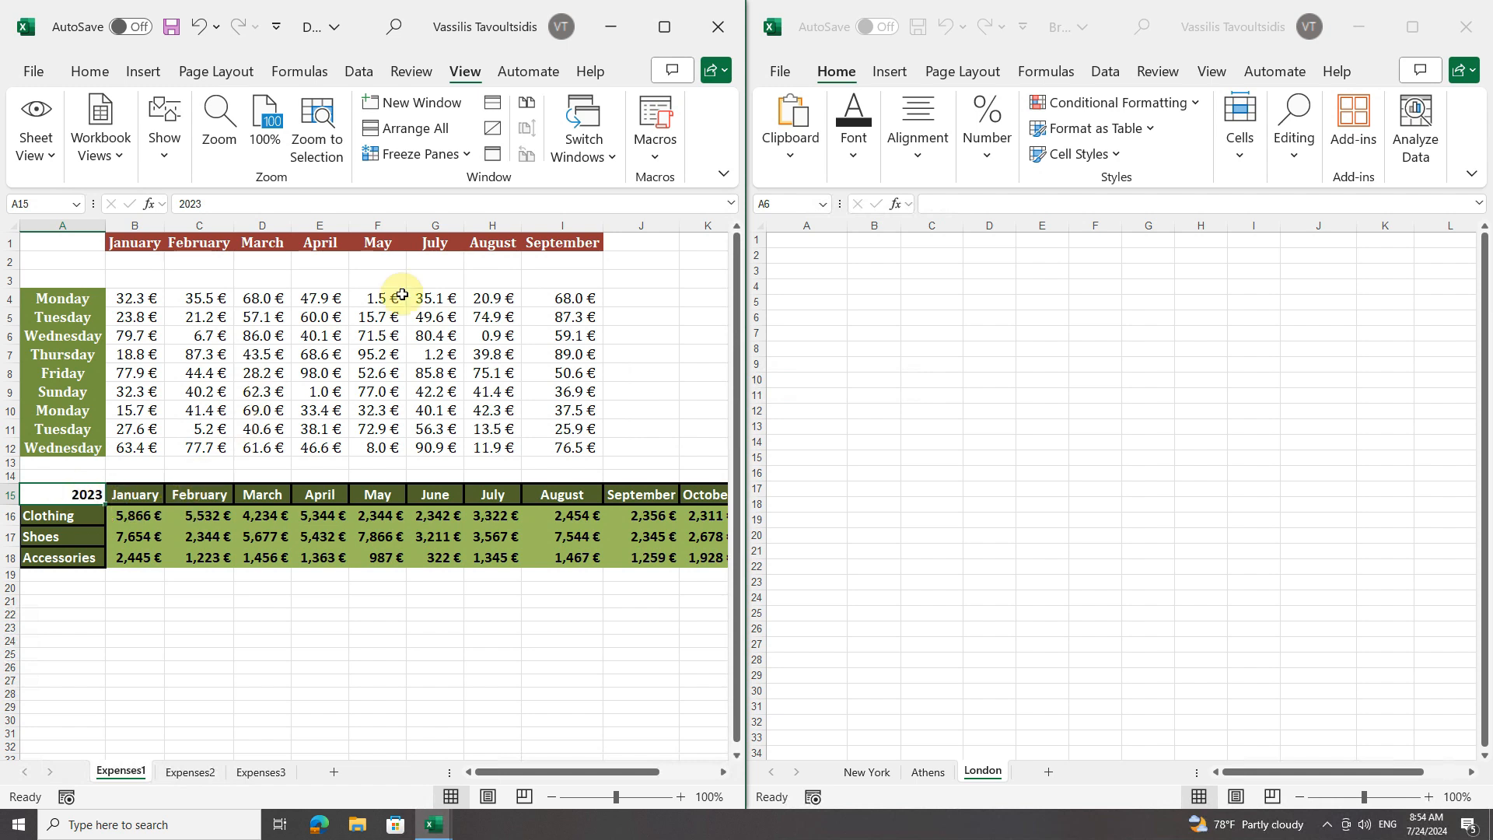
{"action": "left_click", "coordinate": [665, 28]}
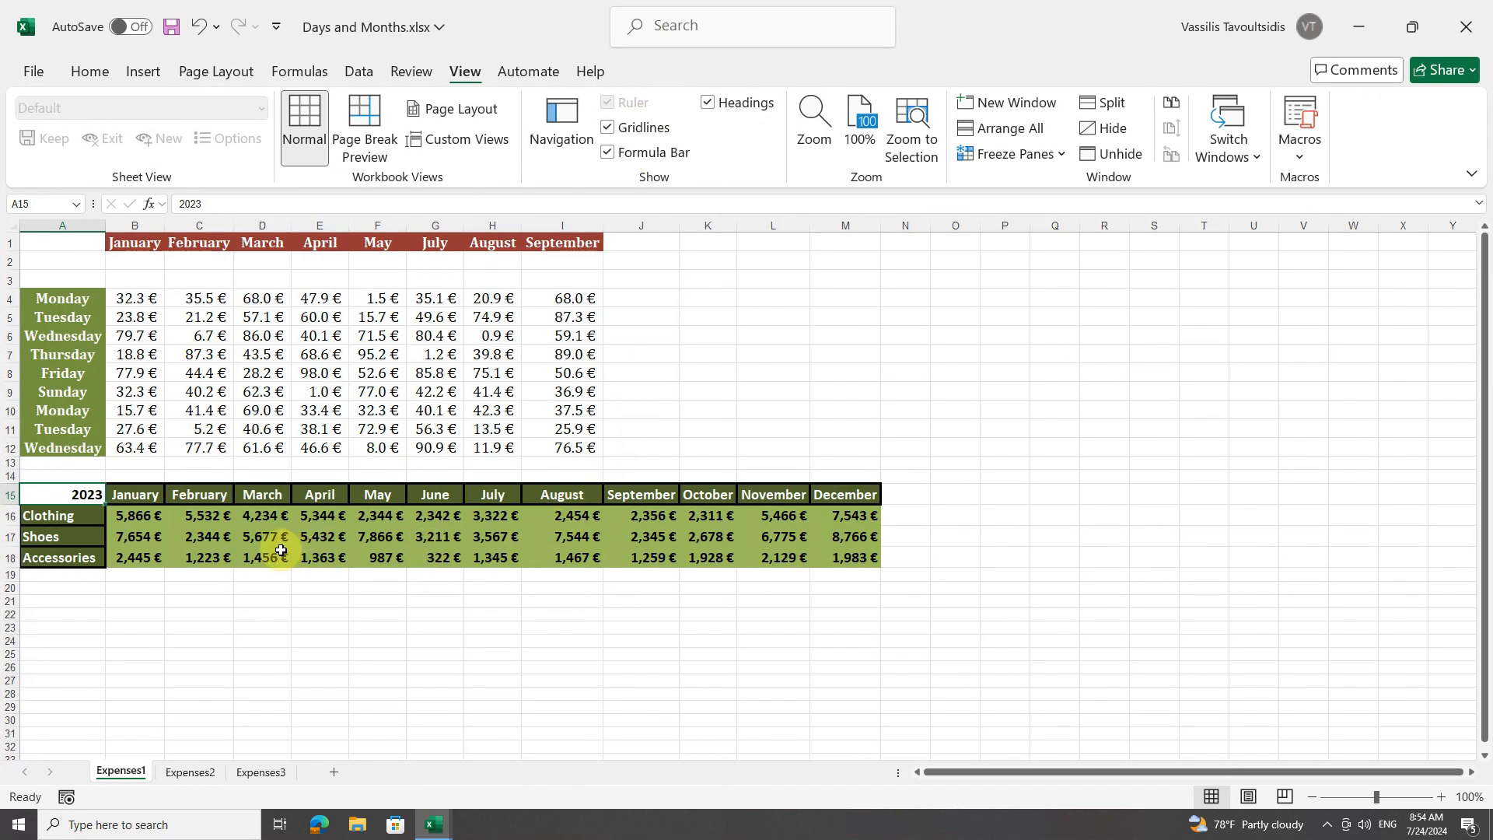
Copy the category labels in A15:A18 and open the Paste Special dialog for cell A24
{"action": "left_click_drag", "start_coordinate": [55, 495], "coordinate": [53, 558]}
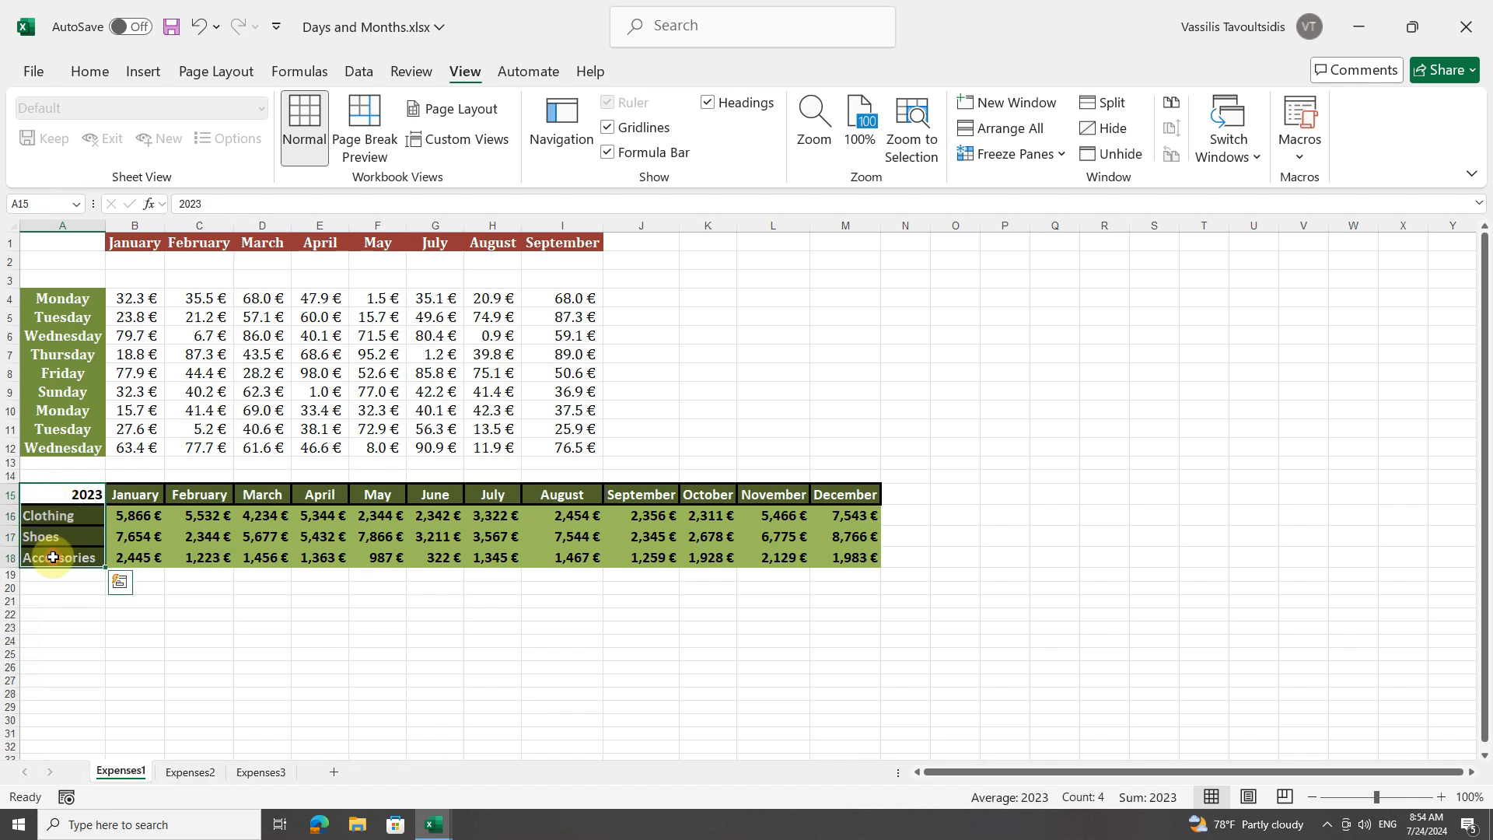
{"action": "right_click", "coordinate": [53, 558]}
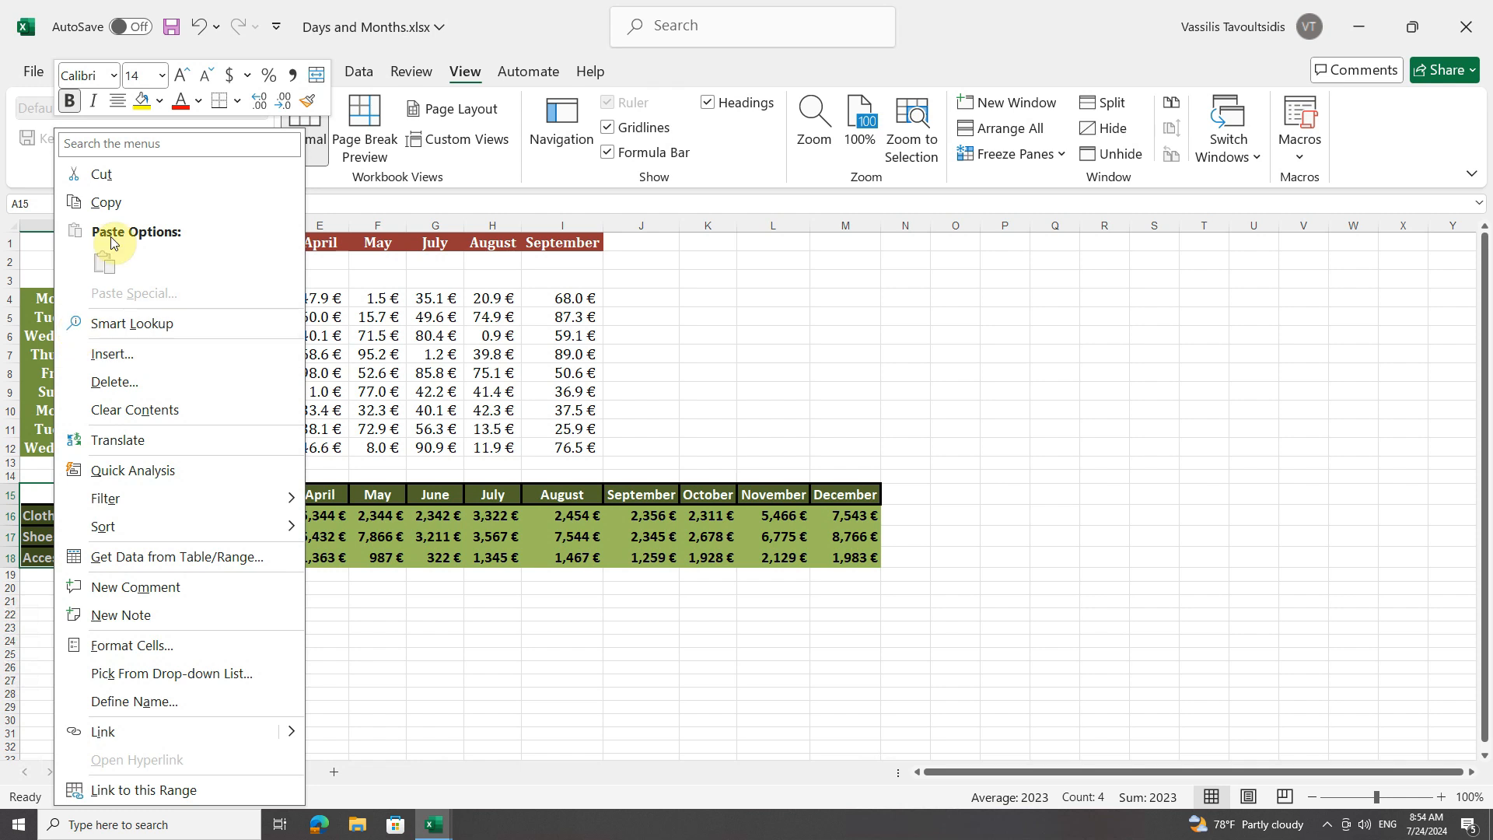
{"action": "left_click", "coordinate": [116, 204]}
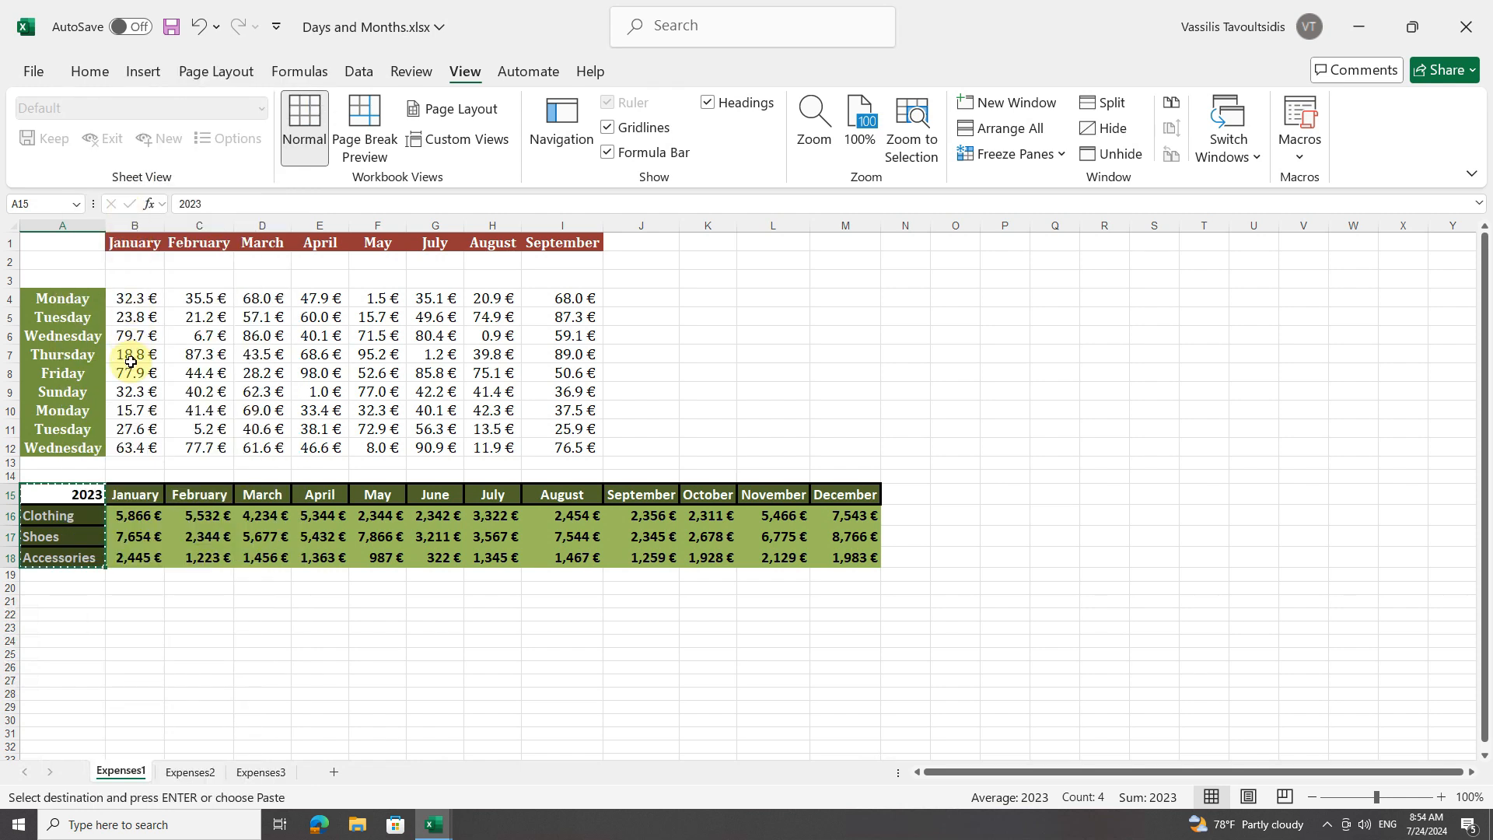
{"action": "scroll", "coordinate": [124, 560], "scroll_direction": "down", "scroll_amount": 2}
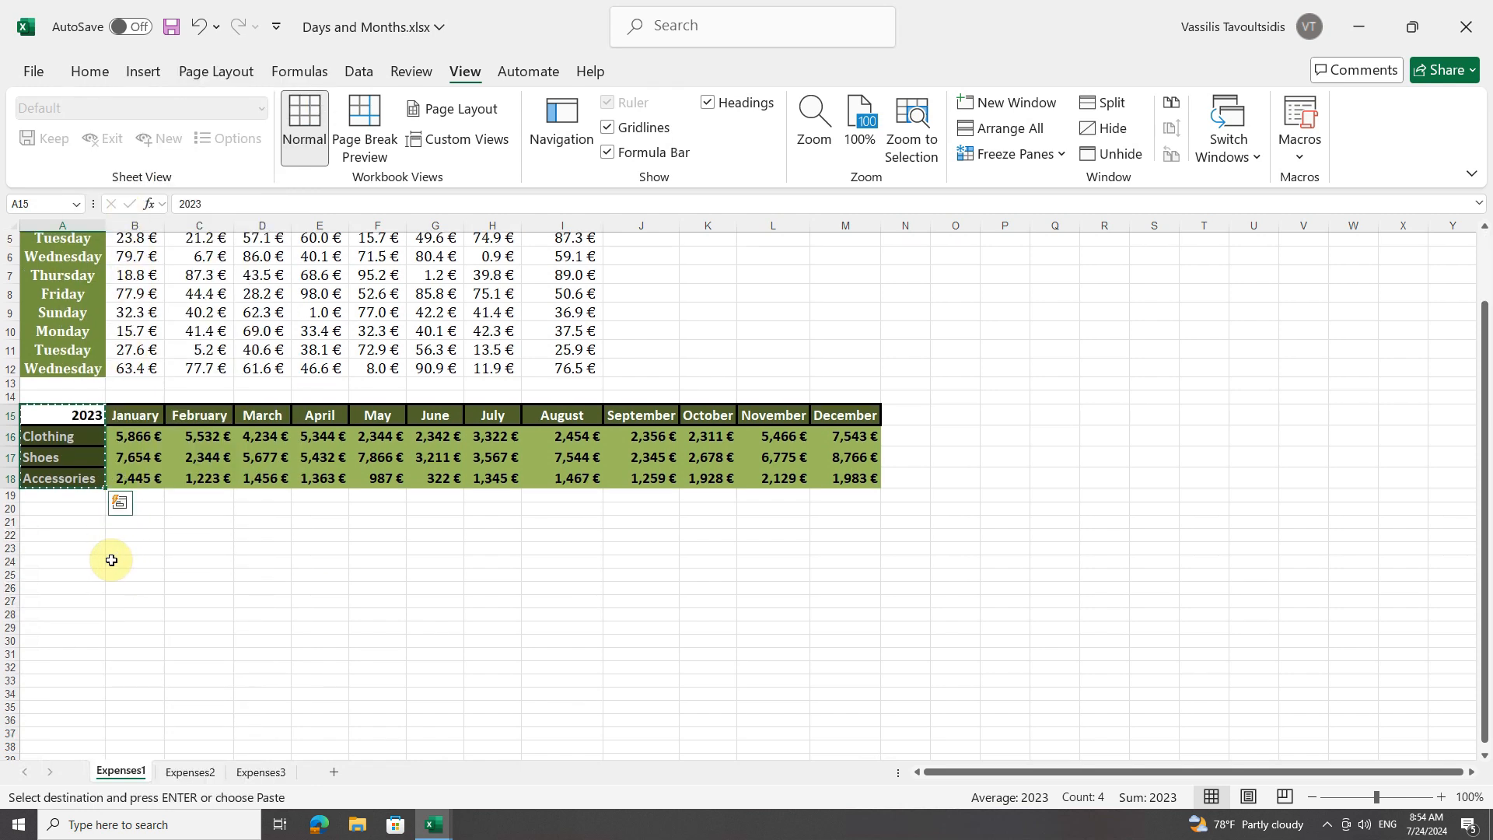
{"action": "right_click", "coordinate": [52, 555]}
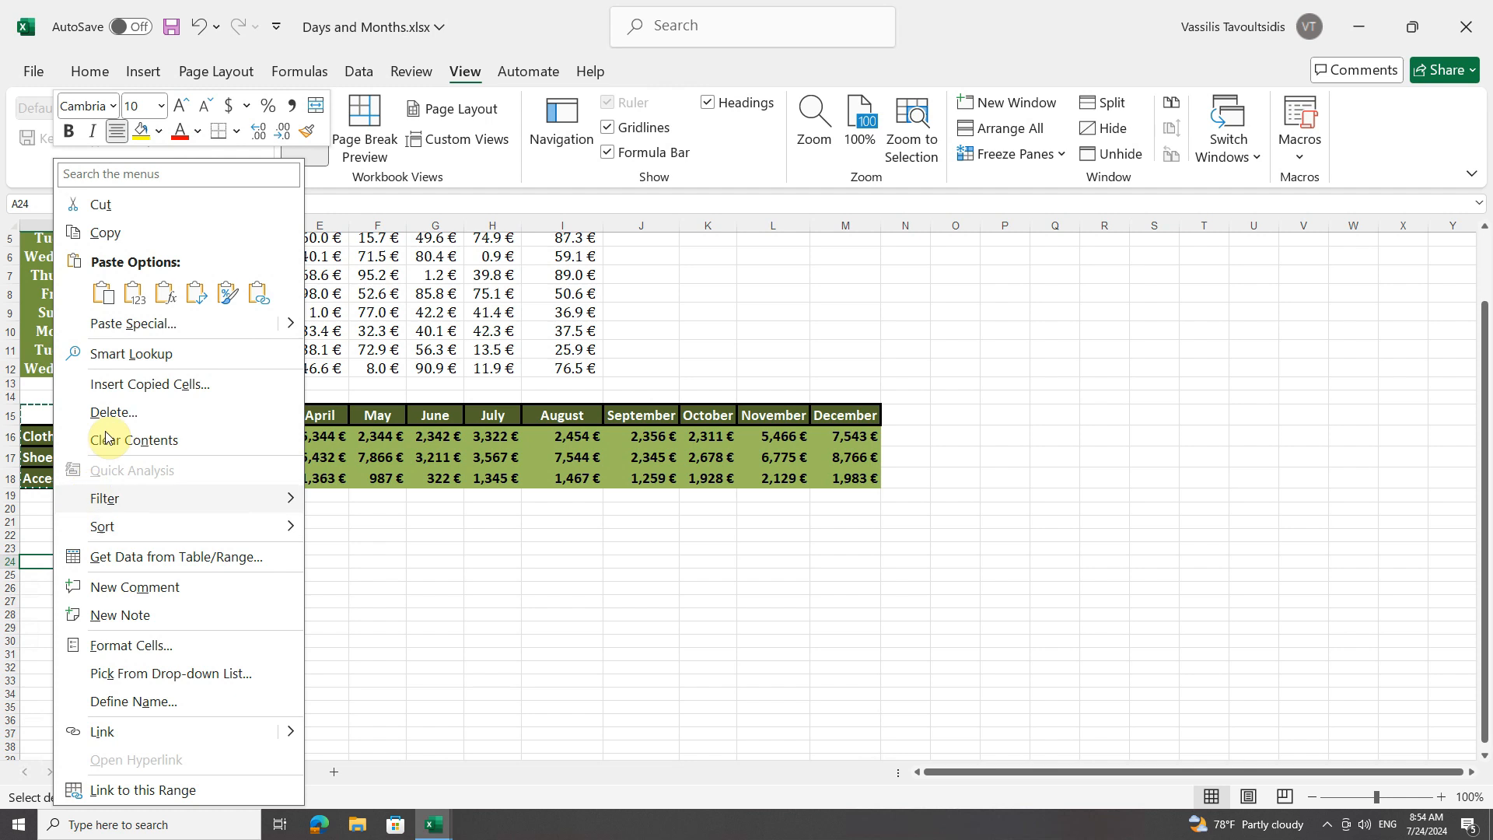
{"action": "left_click", "coordinate": [103, 296]}
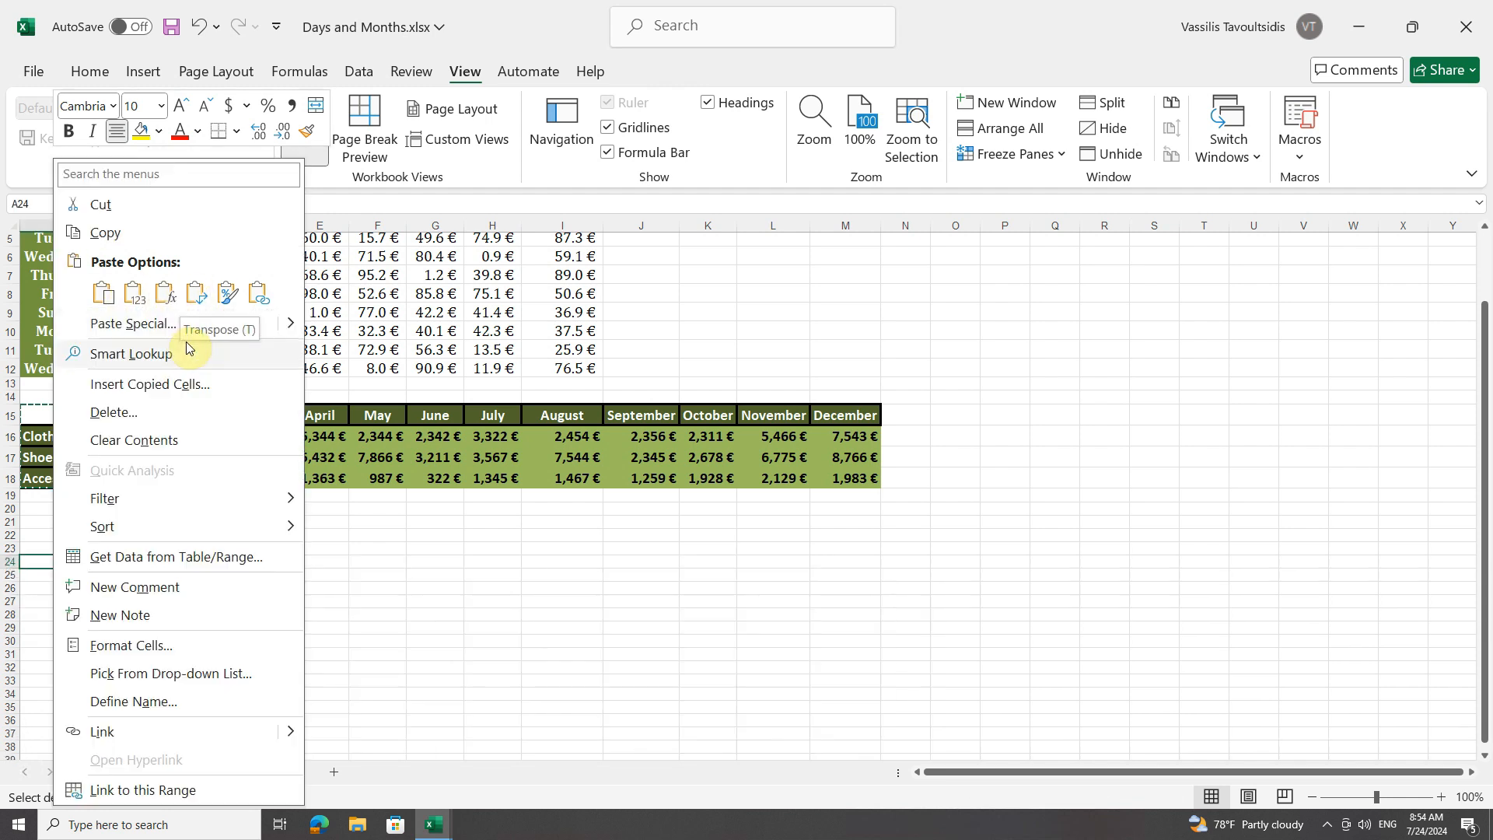
{"action": "mouse_move", "coordinate": [292, 330]}
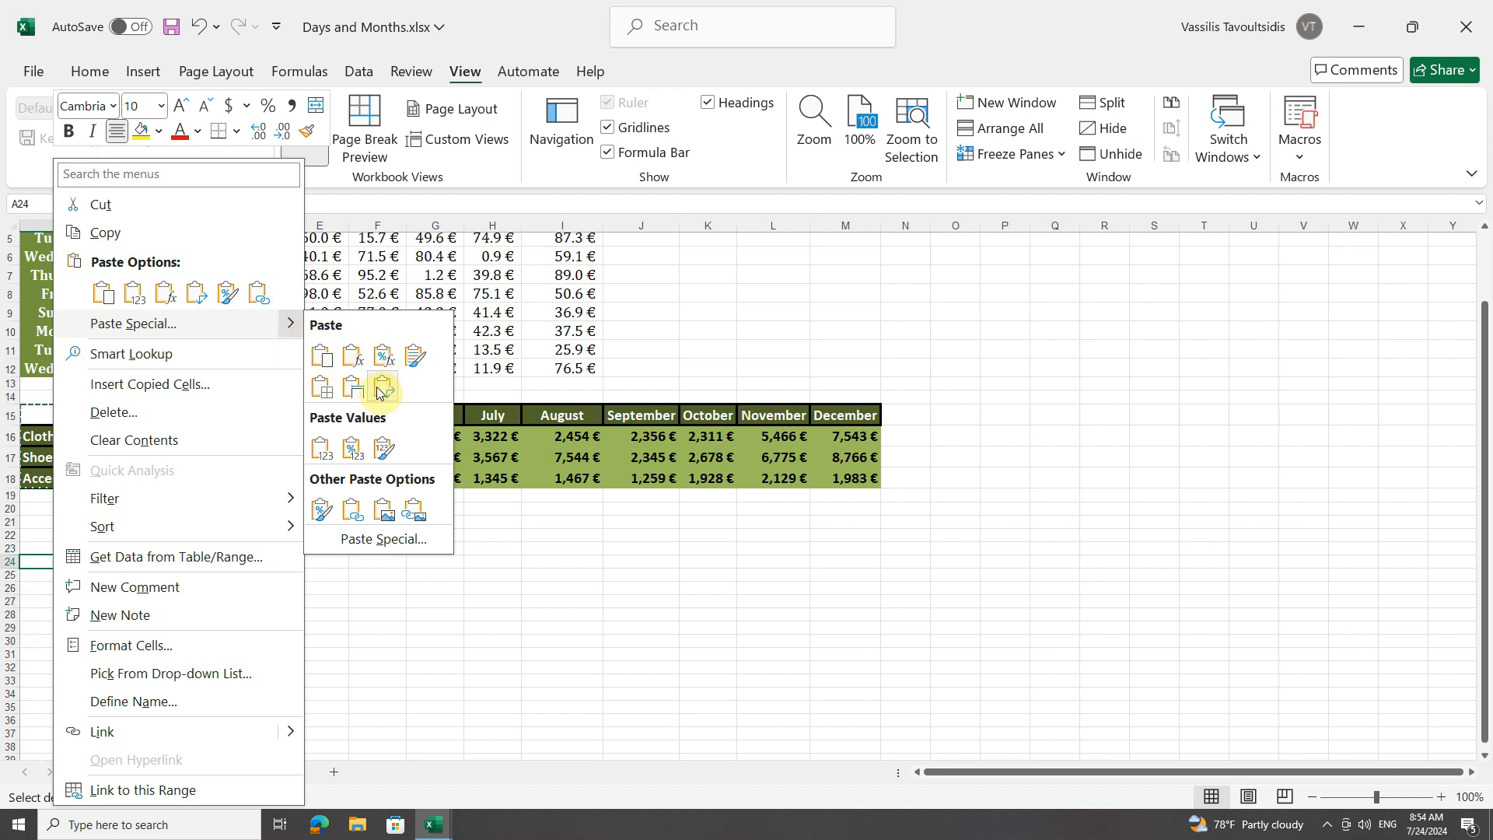
{"action": "left_click", "coordinate": [383, 539]}
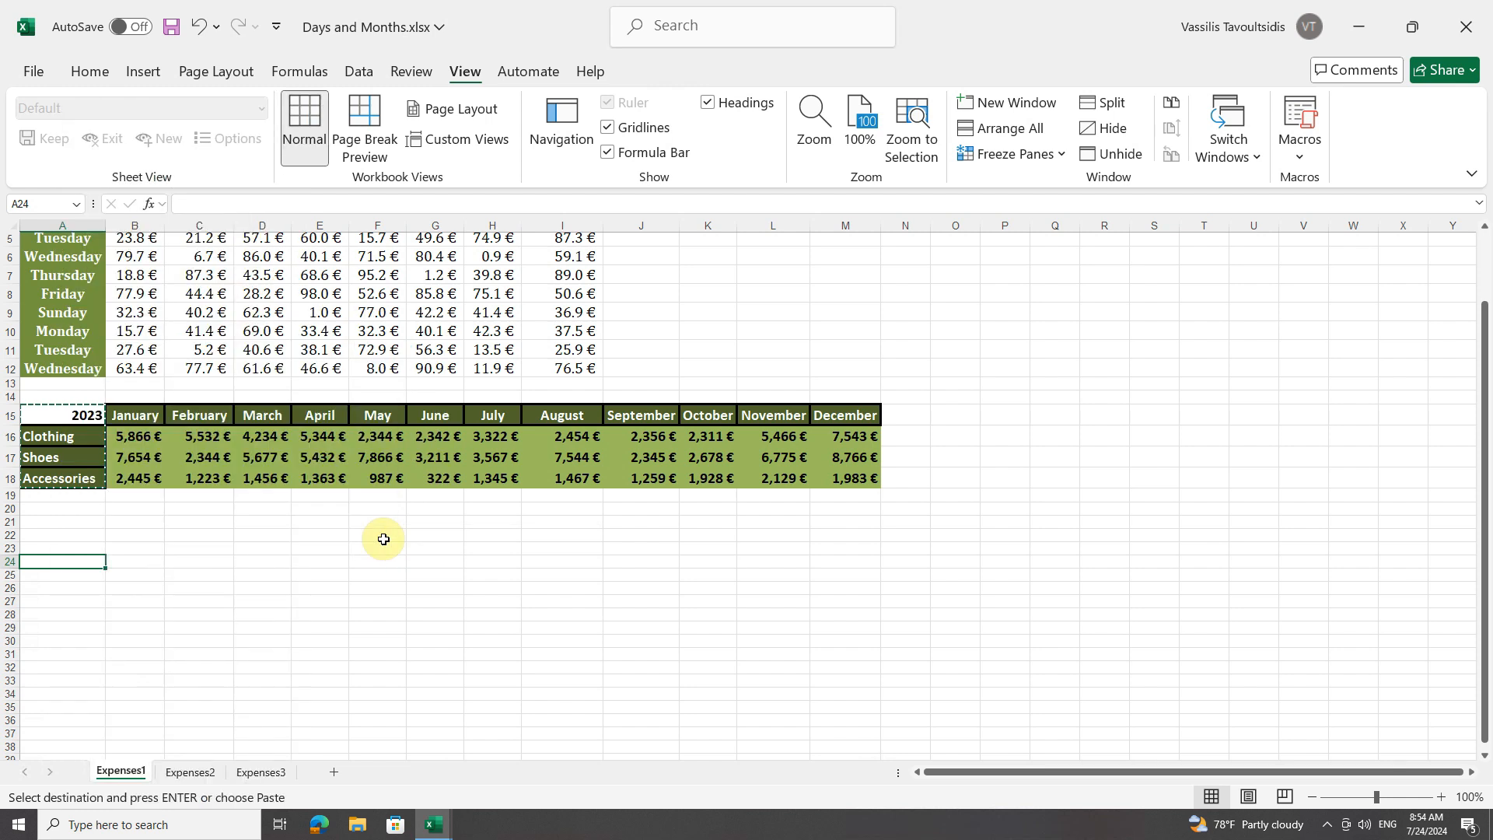